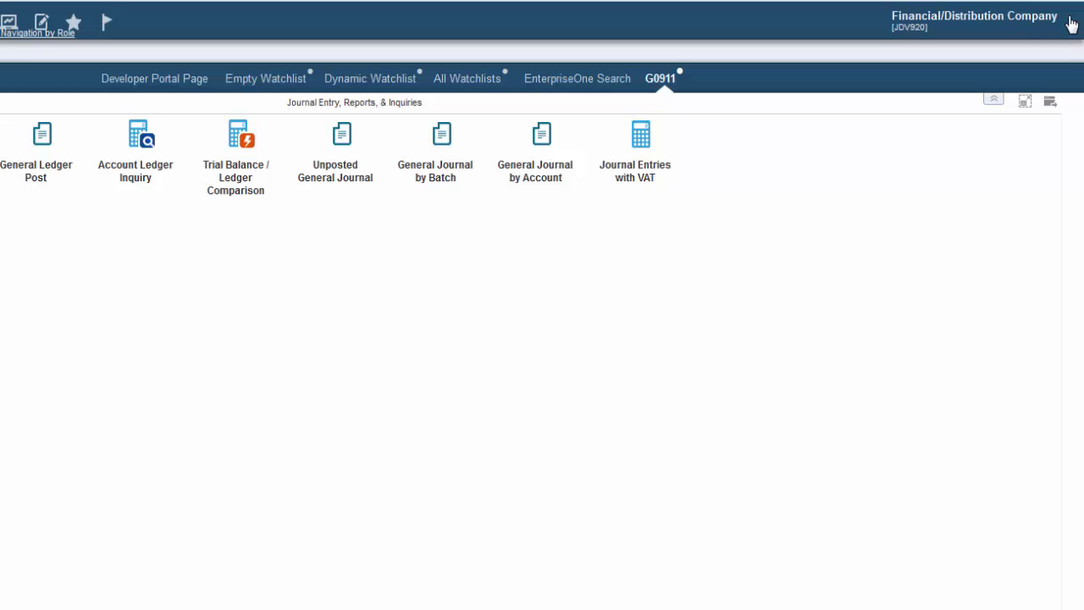
- Open the Composed Pages content manager and start a new blank page
left_click(1071, 25)
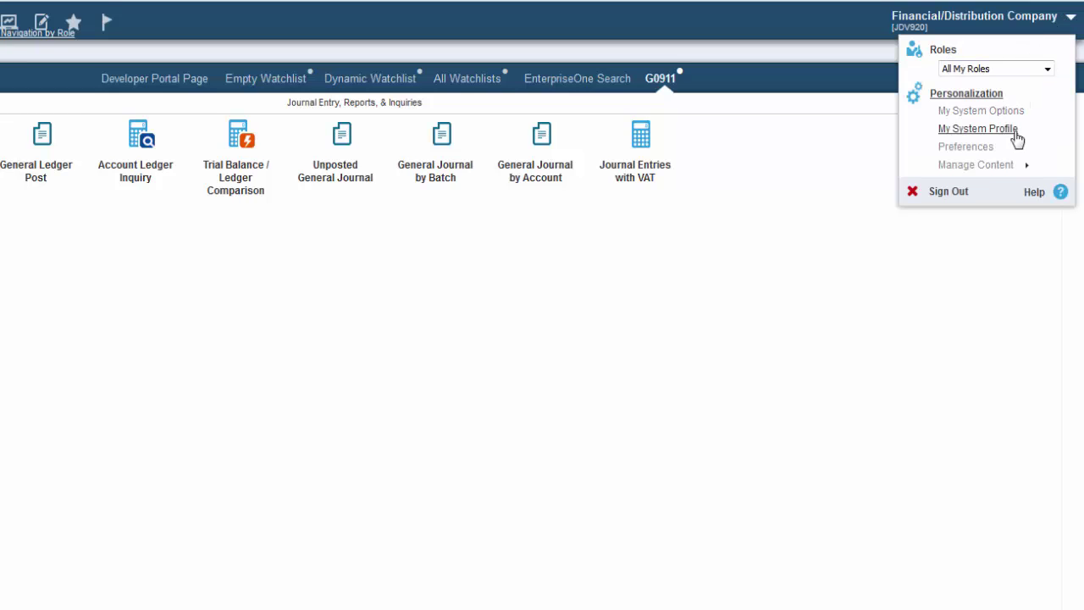
left_click(1016, 165)
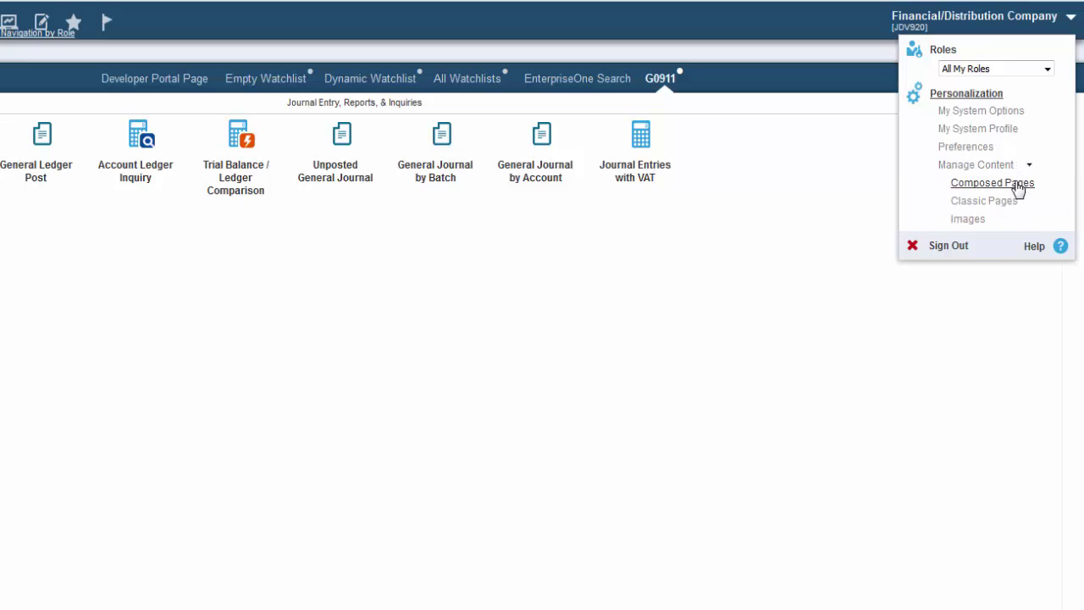
left_click(1016, 183)
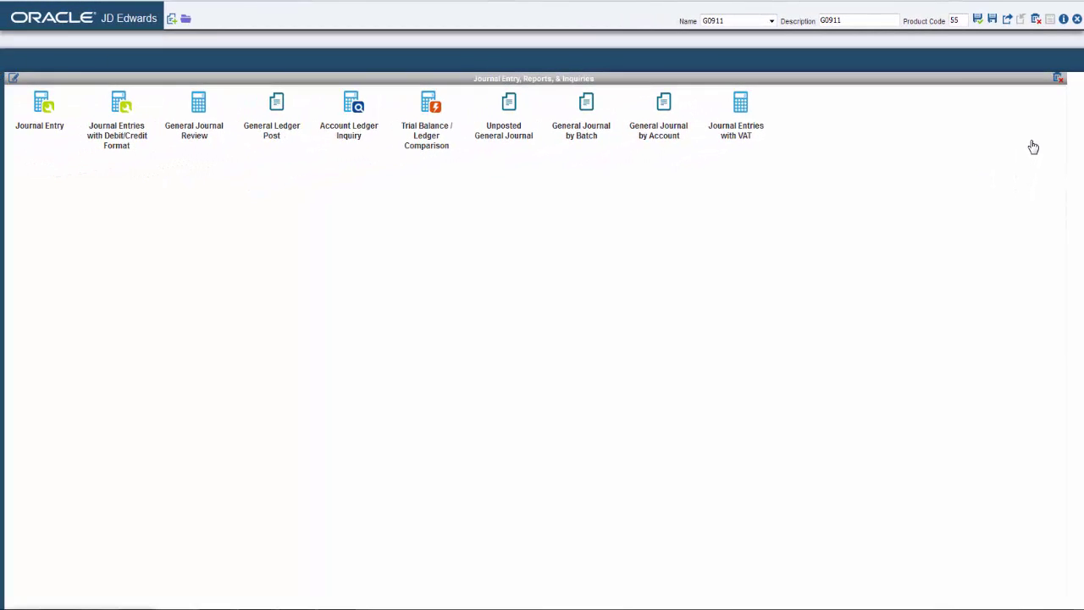
left_click(772, 22)
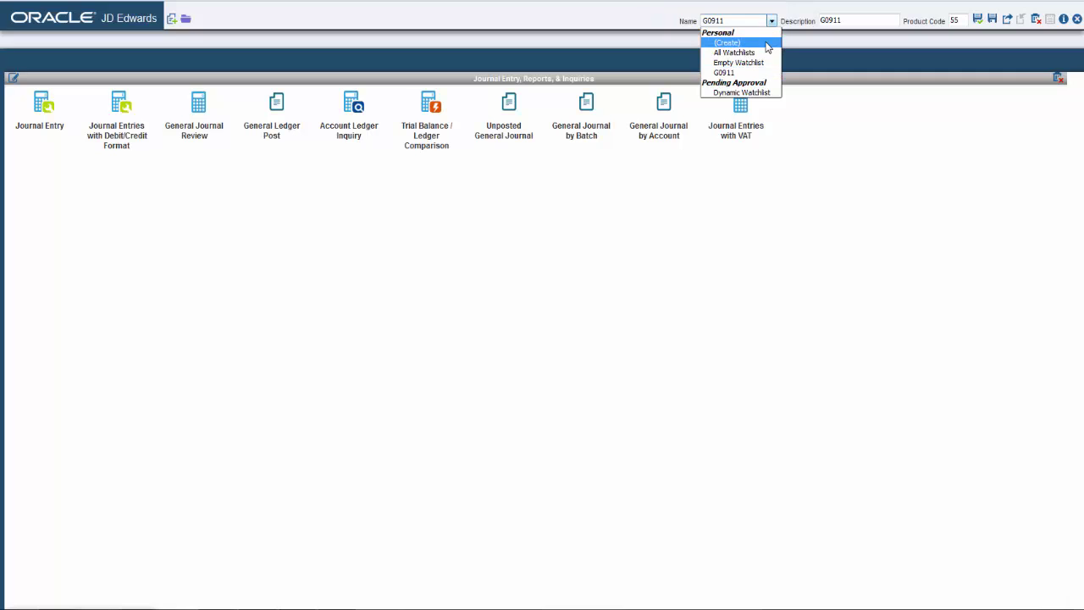
left_click(766, 44)
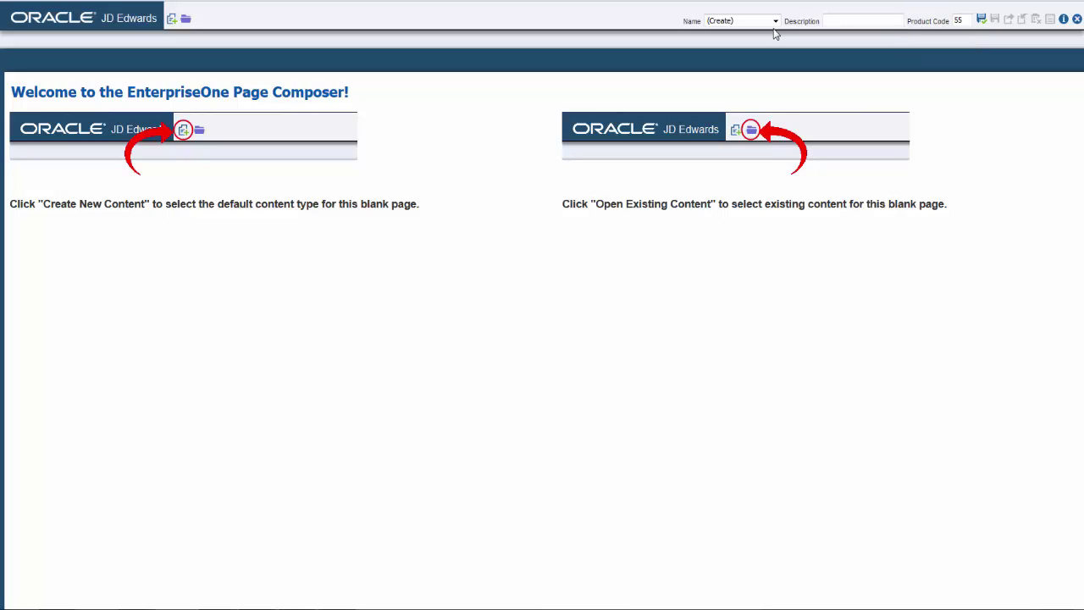
- Add a Springboard Pane named "Springboard - G4211" with description G4211 and parent task G4211
left_click(172, 21)
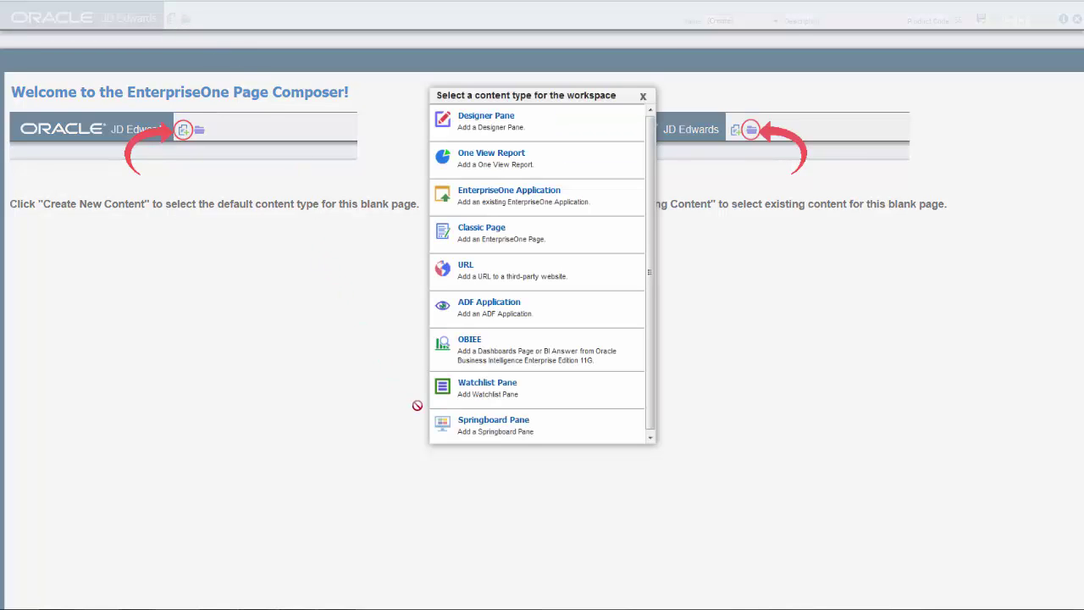
left_click(458, 432)
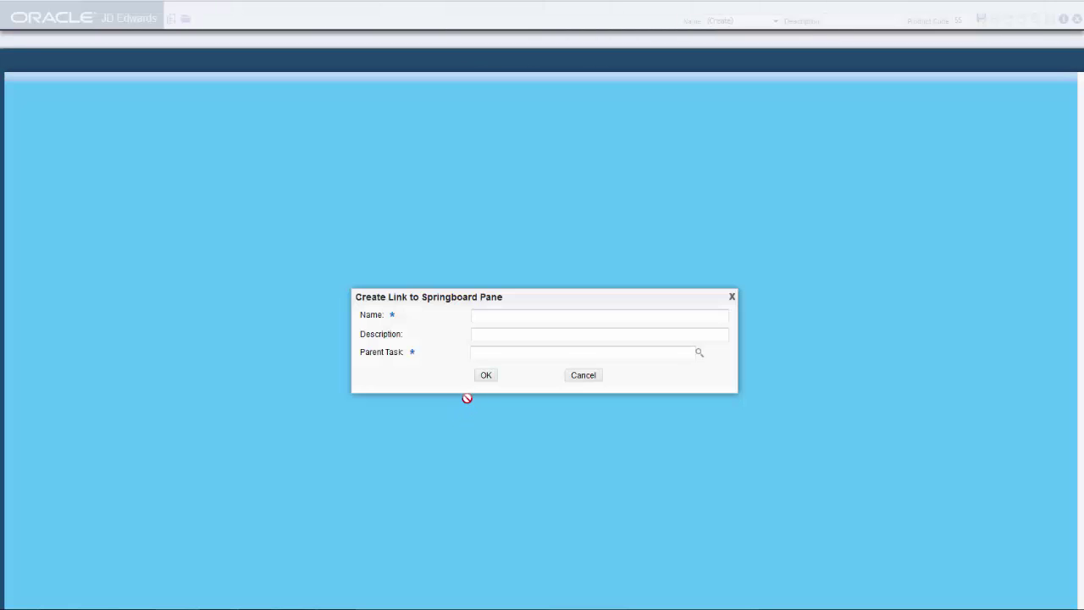
left_click(482, 319)
type("Springboard - G4211")
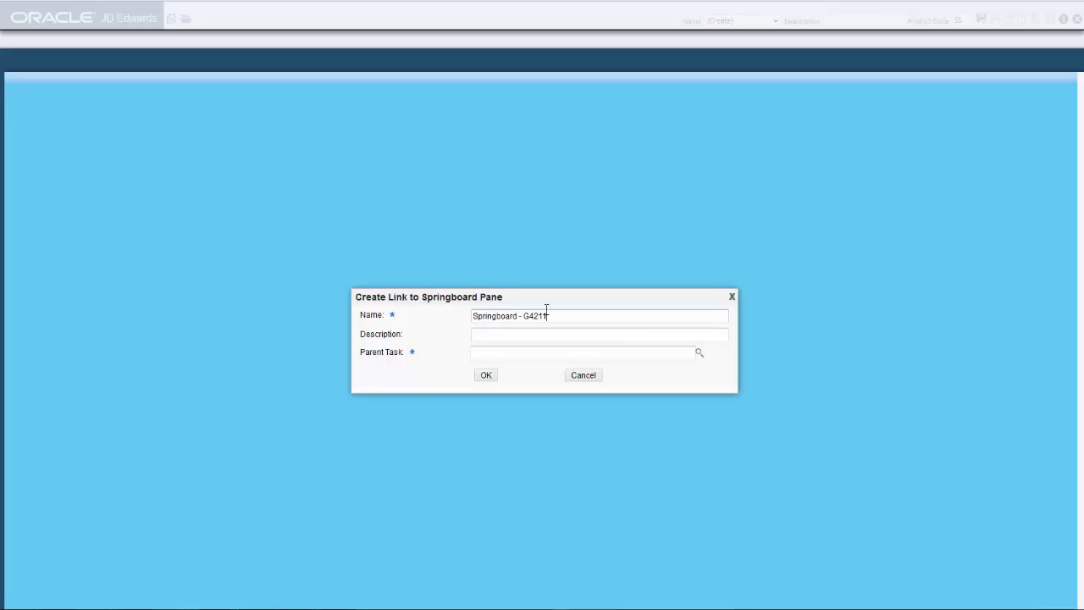
left_click(534, 335)
type("G4211")
left_click(532, 354)
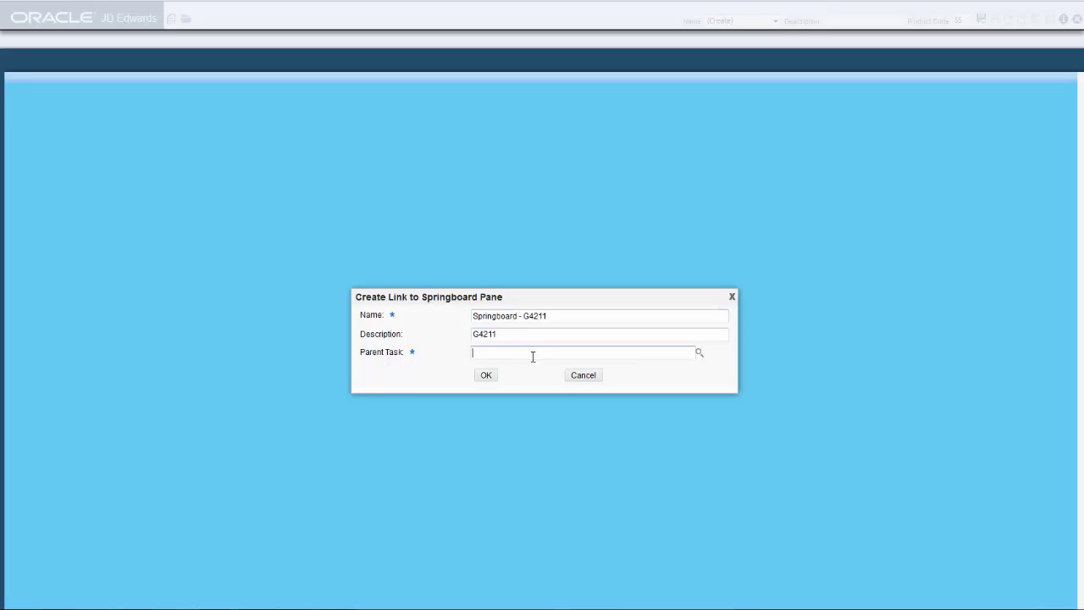
type("G4211")
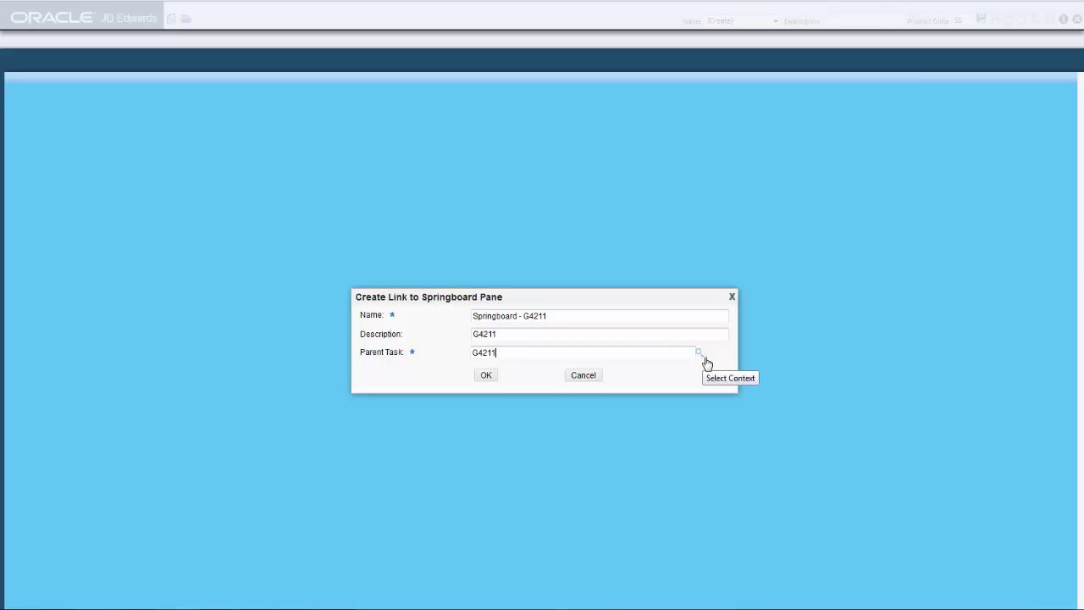
left_click(488, 380)
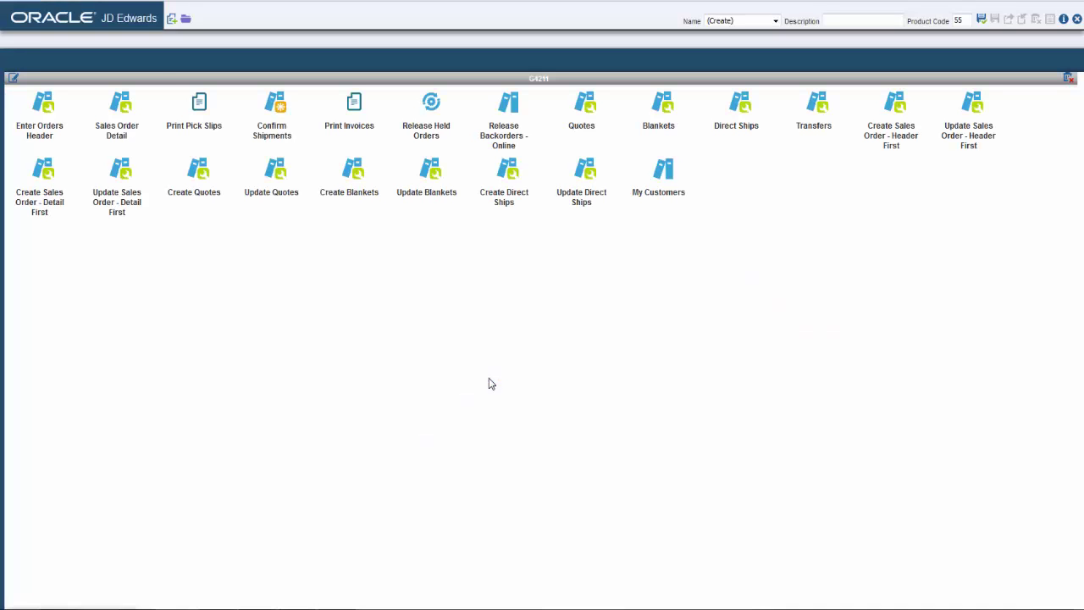
- Save the new page as "Springboard Demo" and close the page composer
left_click(981, 28)
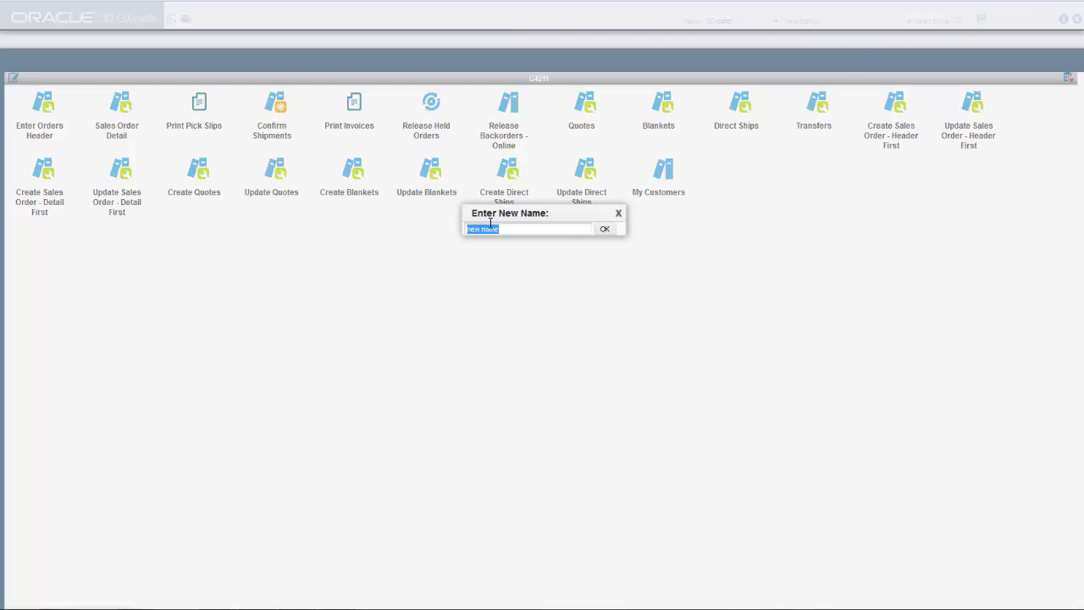
type("Springboard Demo")
left_click(604, 229)
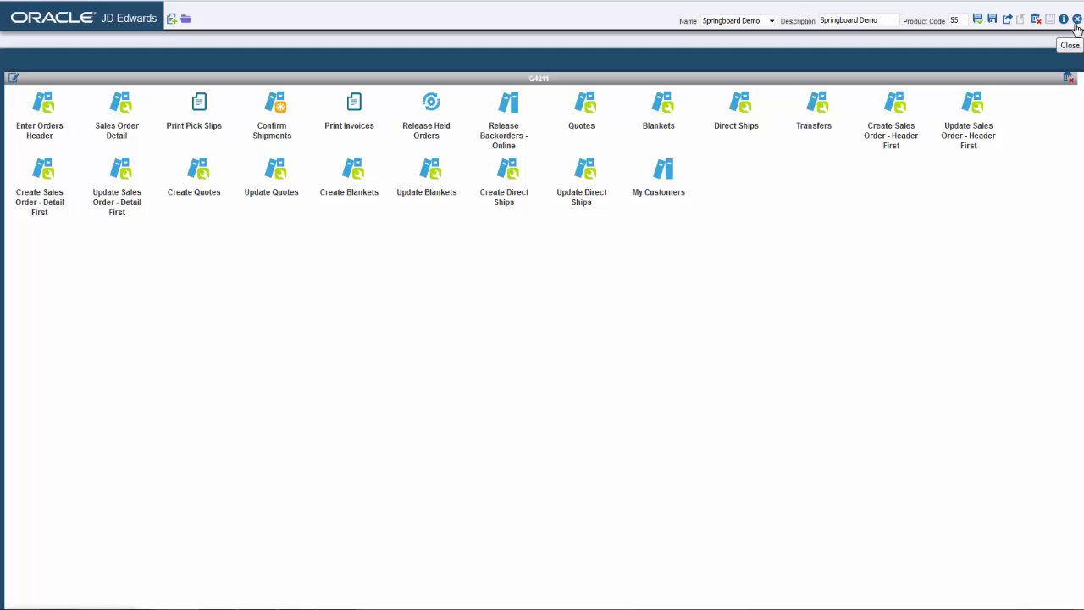
left_click(1076, 21)
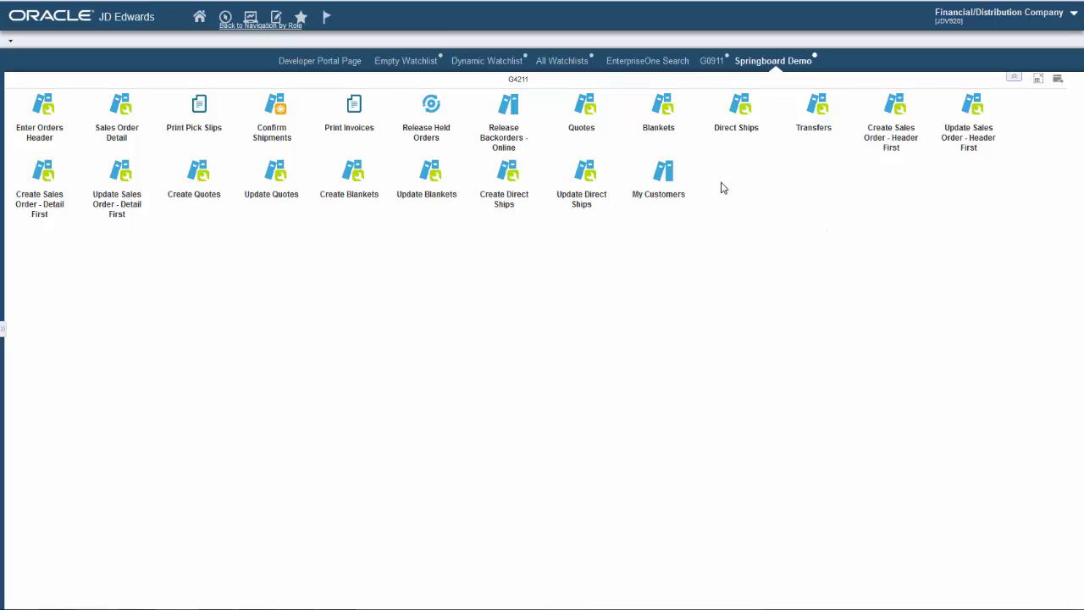
- Compare the Sales Order Processing (G4211) task list with the springboard icons, and close the list
left_click(226, 16)
mouse_move(357, 61)
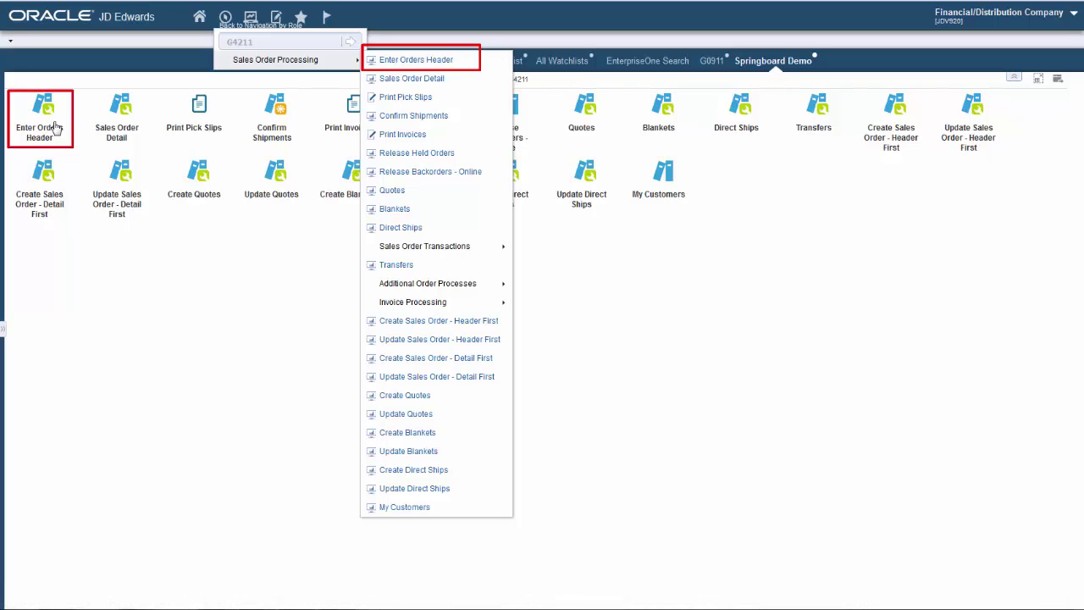
left_click(199, 16)
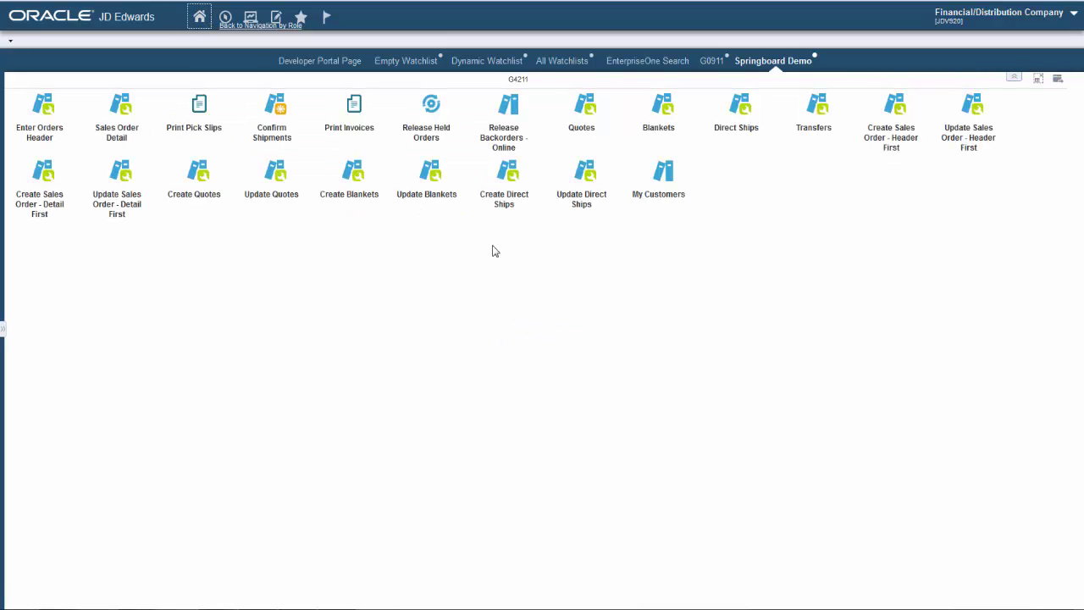
- Launch Enter Orders Header from the springboard and find the sales orders for Branch/Plant 30
left_click(46, 137)
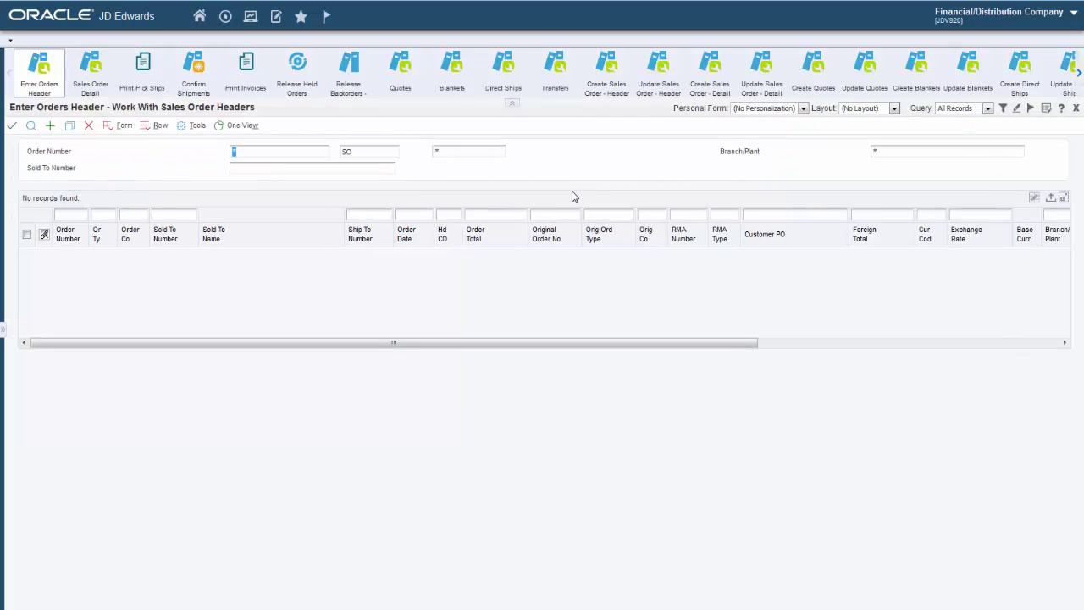
left_click(911, 148)
type("30")
left_click(31, 125)
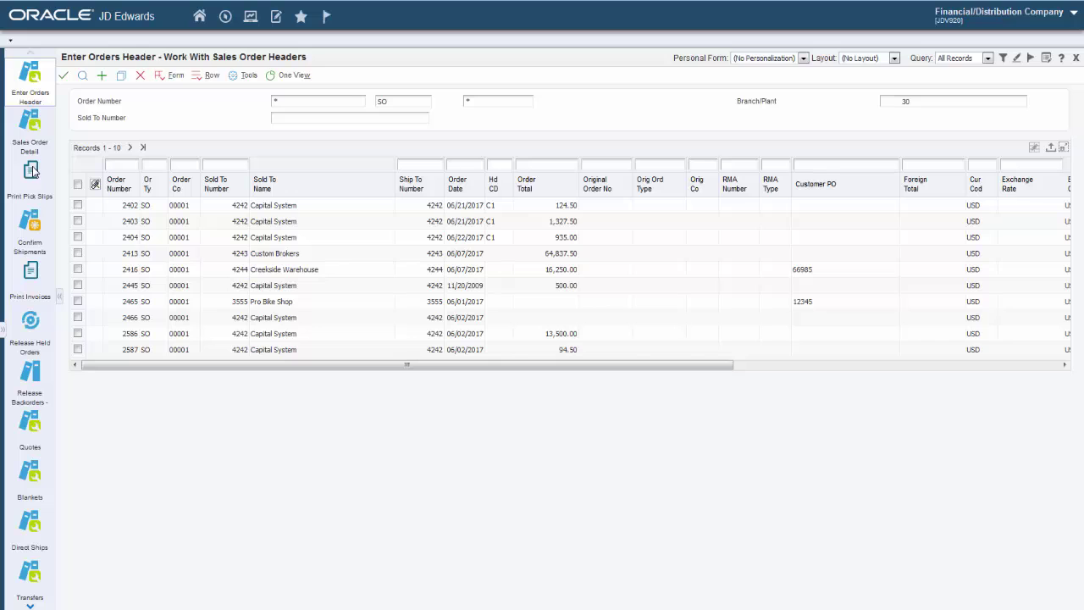
- Dock the springboard strip along the right edge of the application and move it back above the form
left_click_drag(33, 168, 1062, 525)
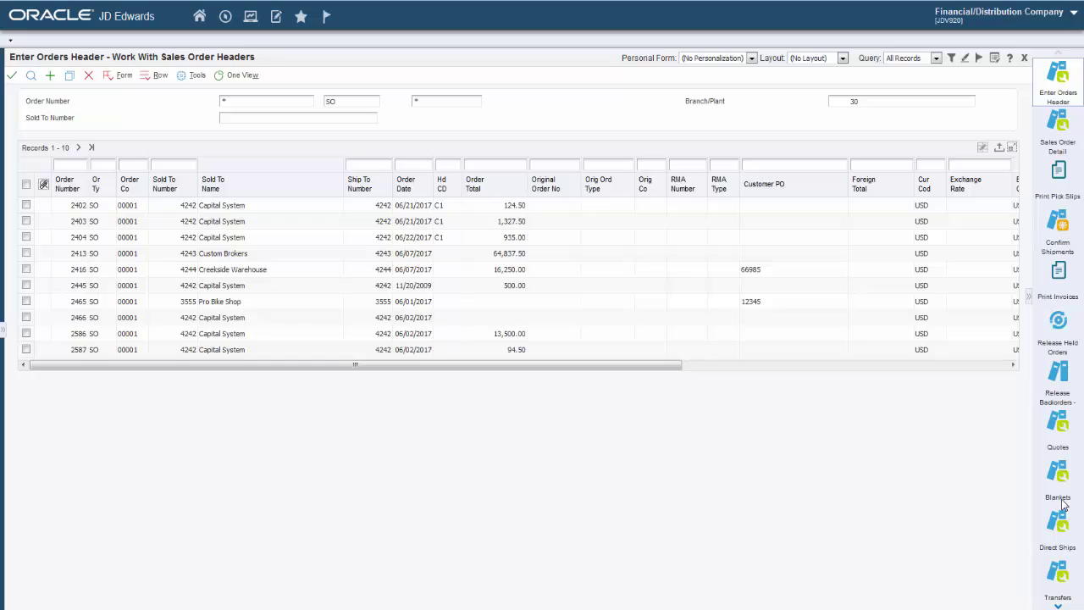
left_click_drag(658, 139, 531, 104)
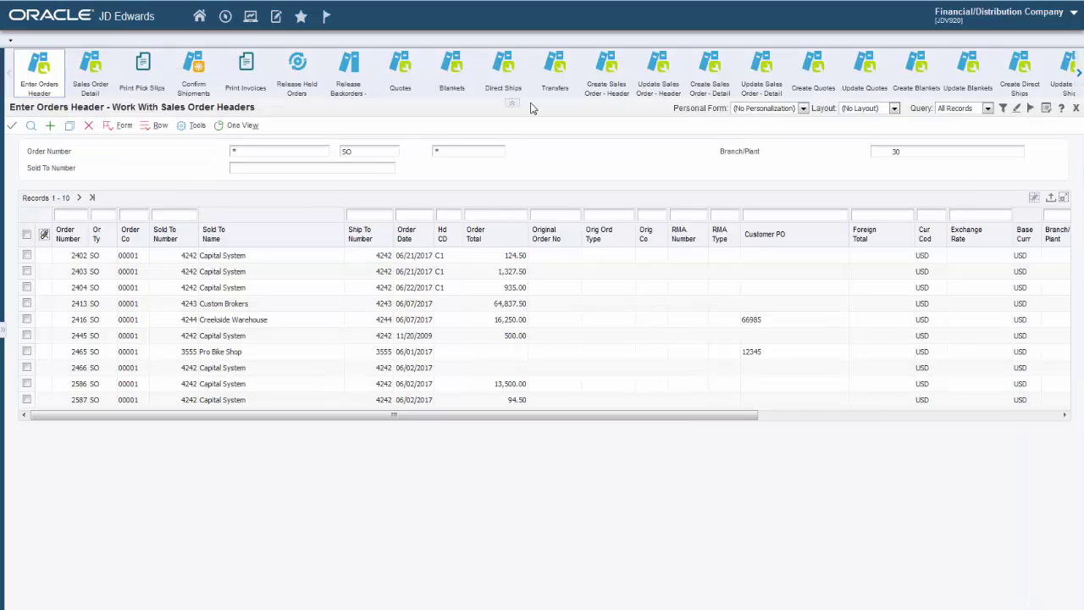
- Browse the springboard strip's tasks to the end and back, and collapse and re-expand the strip
left_click(1078, 79)
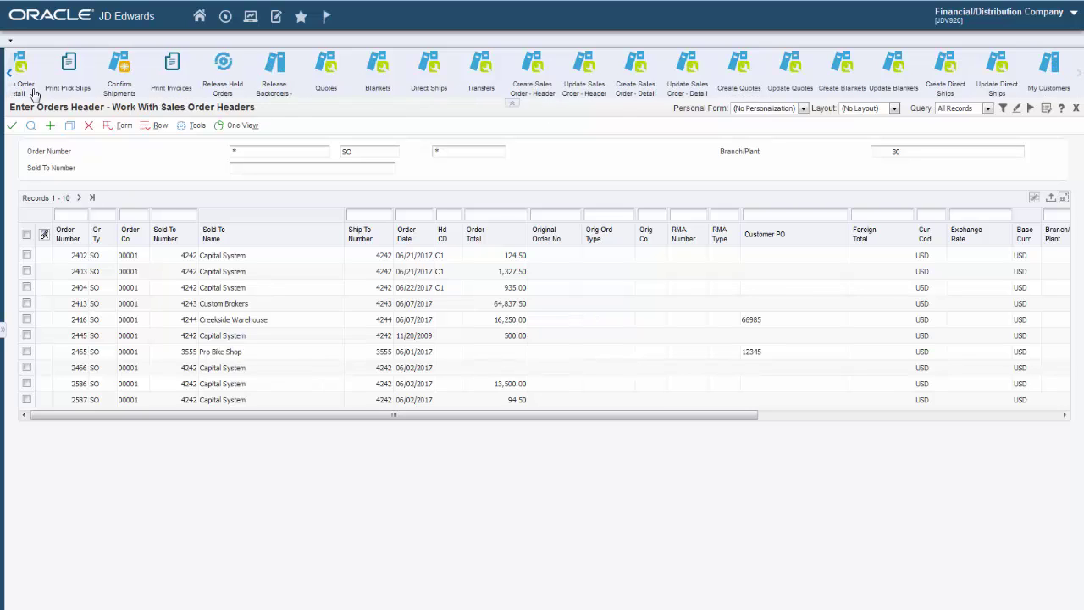
left_click(8, 79)
left_click(9, 79)
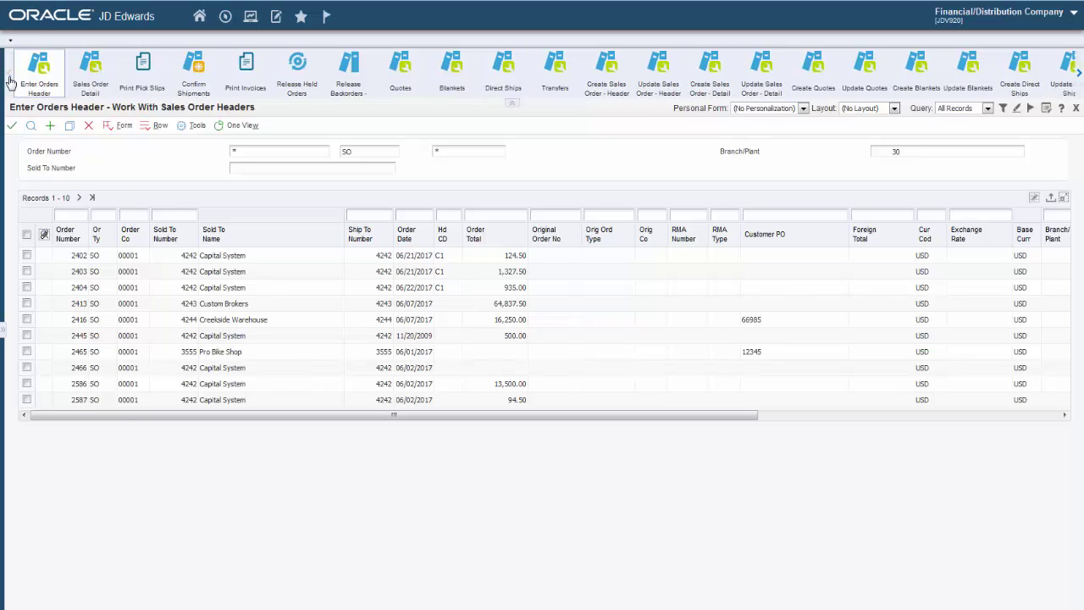
left_click(514, 107)
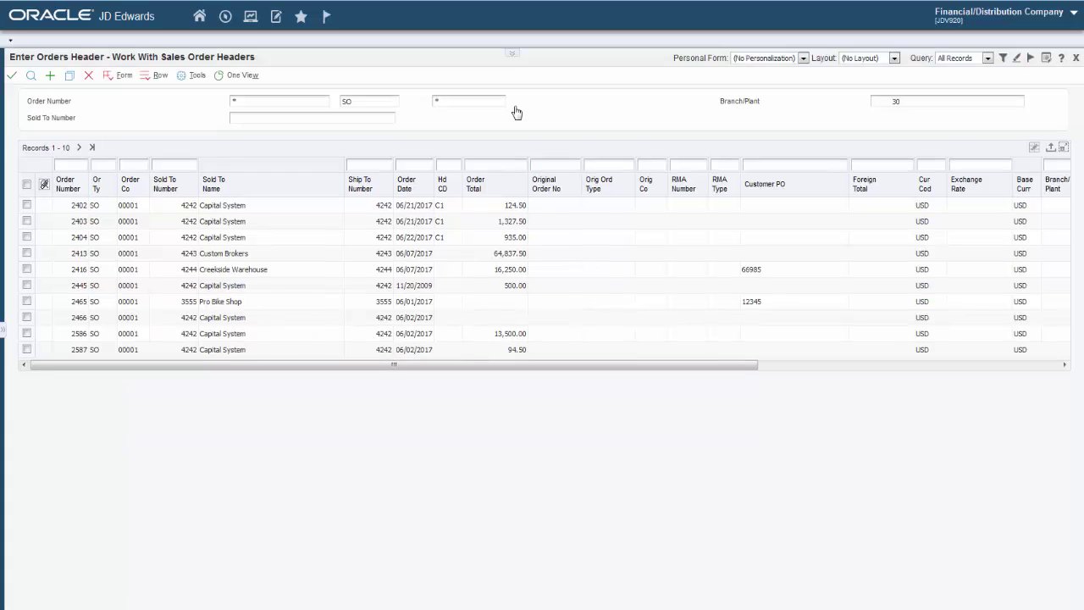
left_click(514, 57)
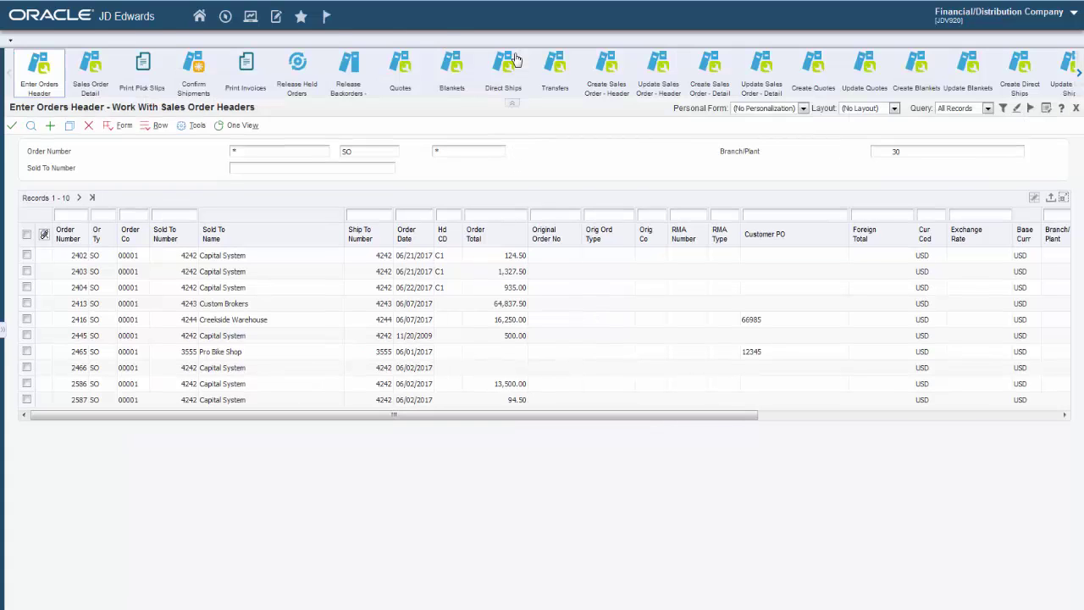
- View Create Sales Order - Header First from the springboard strip, and close it and Enter Orders Header
left_click(608, 94)
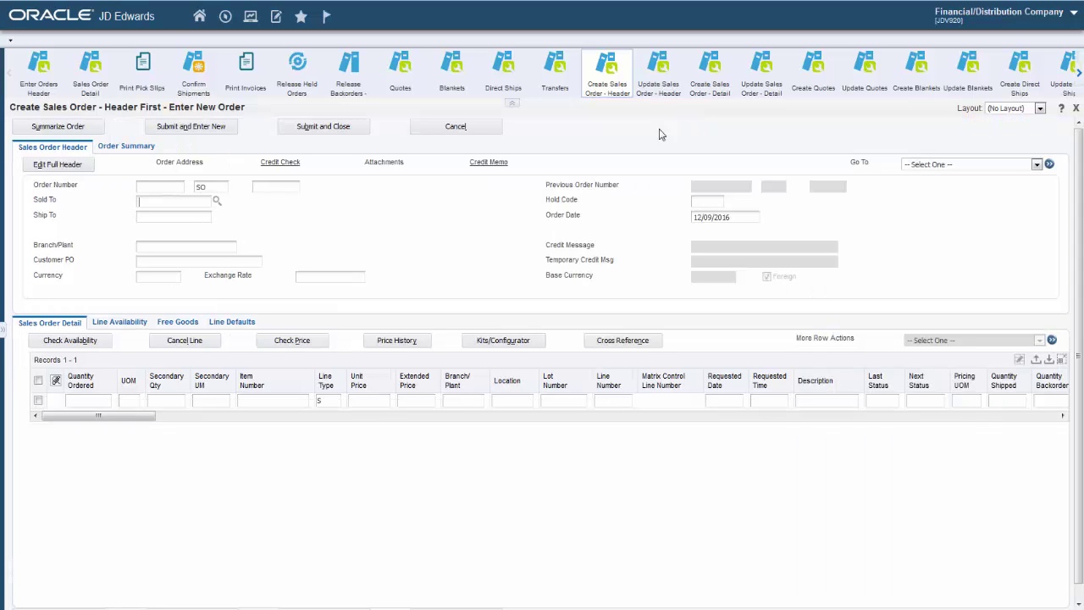
left_click(1076, 111)
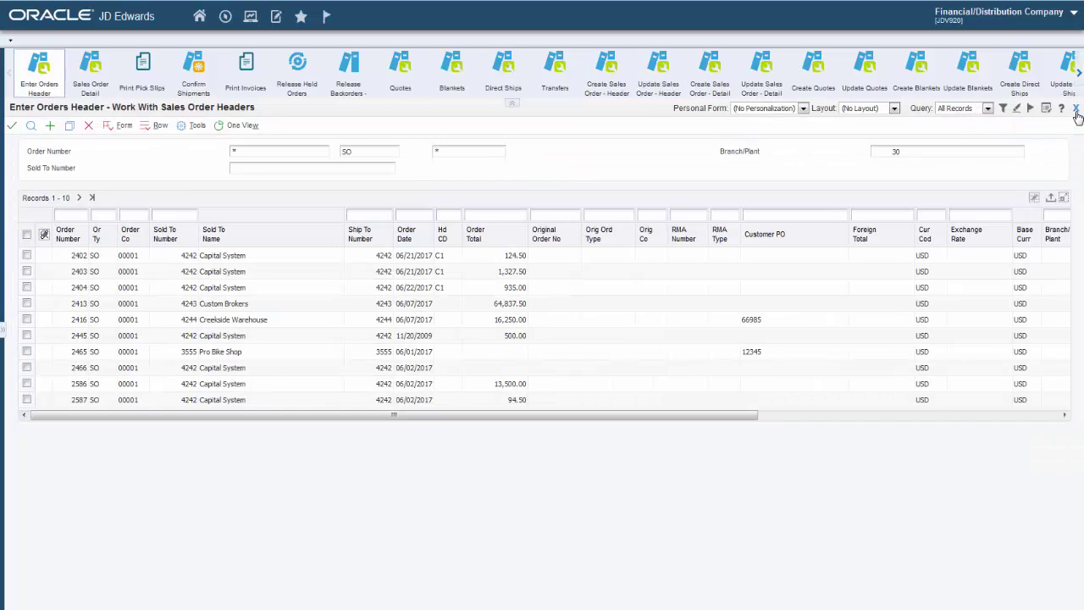
left_click(1076, 111)
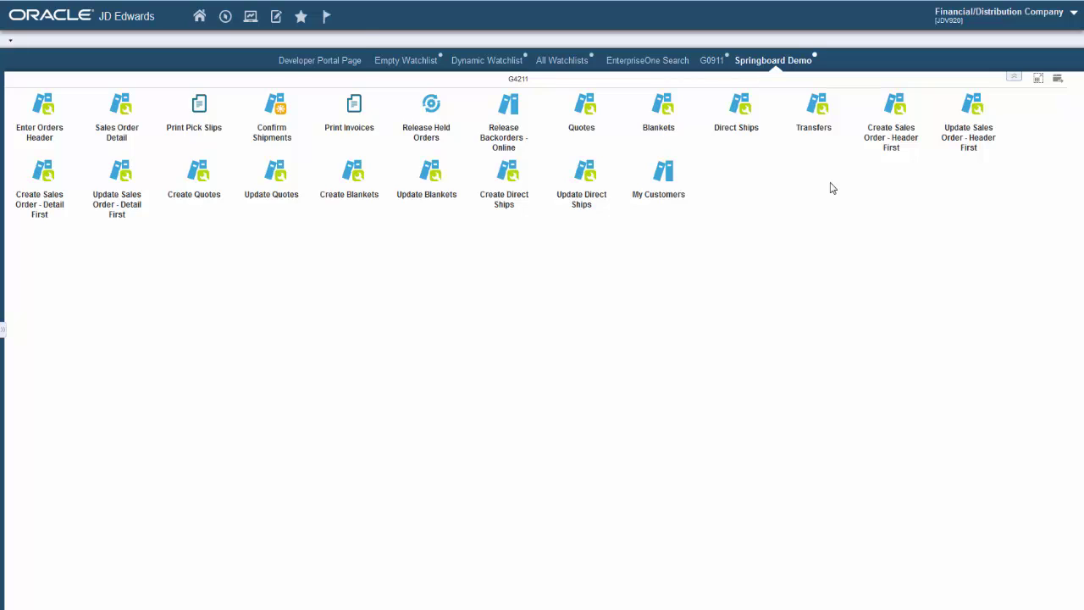
- Open the Build Task Index application from the Content Development Tools
left_click(225, 16)
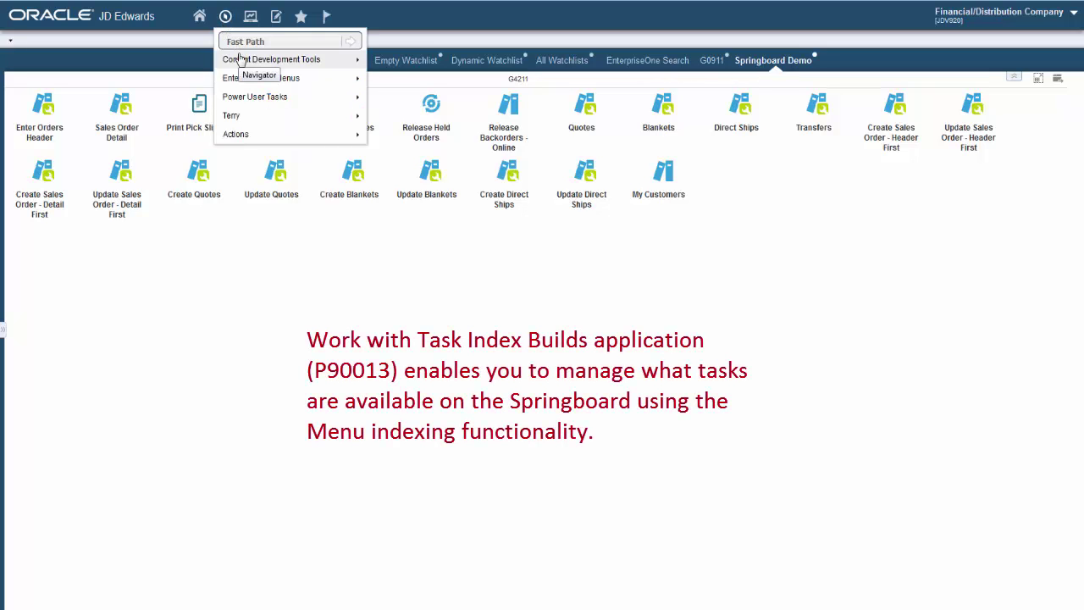
mouse_move(242, 59)
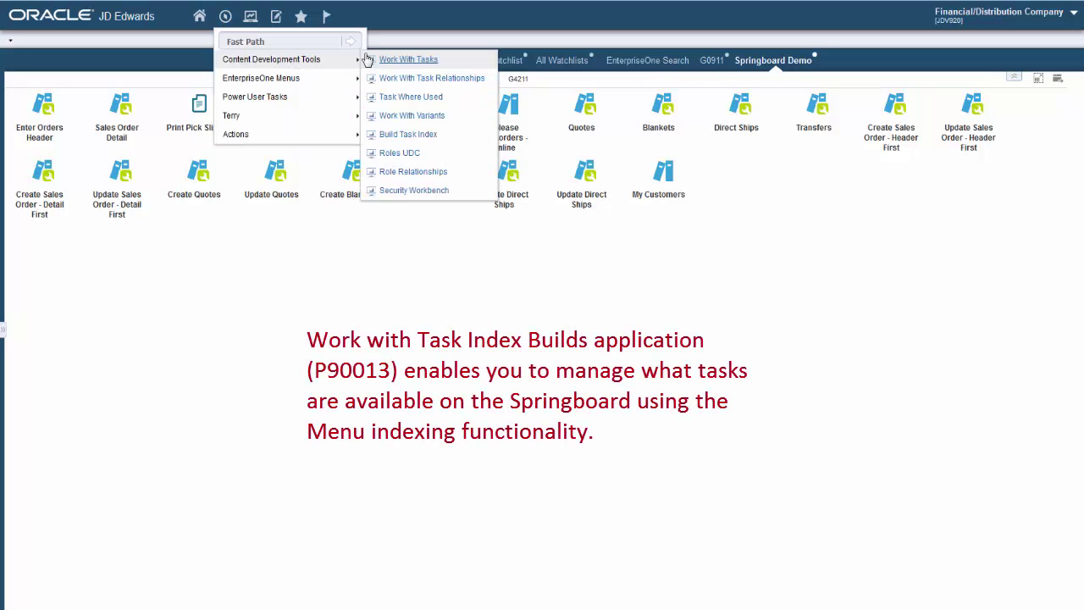
left_click(455, 138)
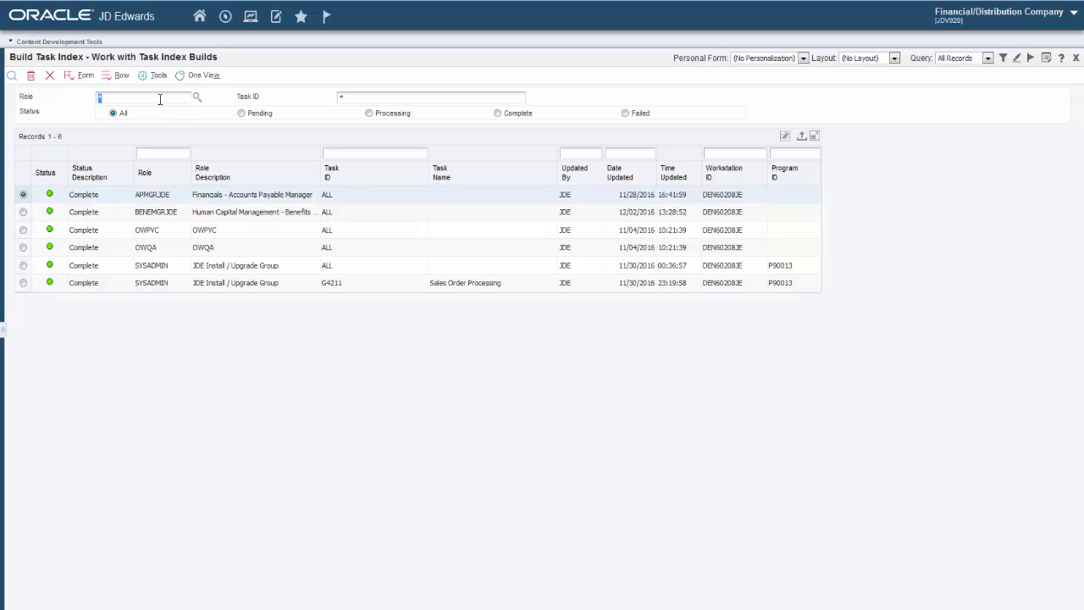
- Open the Build Task Index by Role form and find the role OWQA
left_click(82, 75)
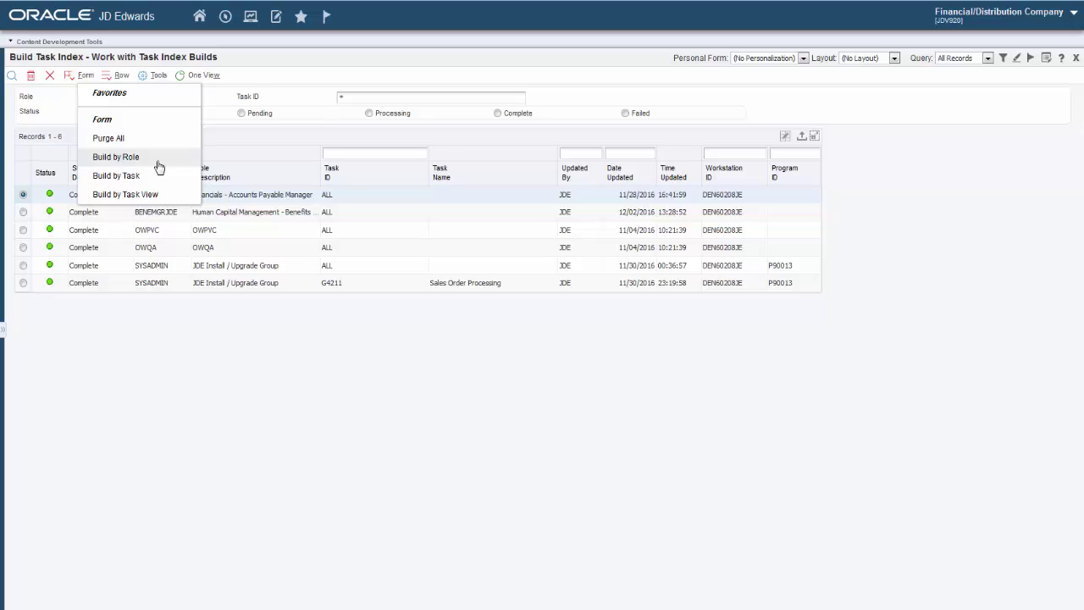
left_click(904, 305)
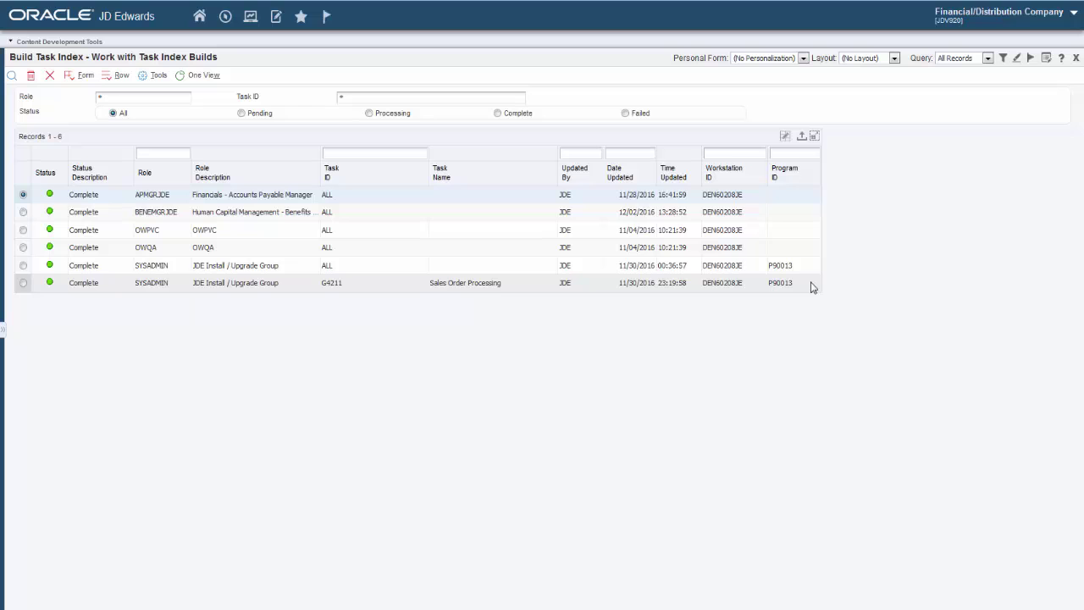
left_click(86, 81)
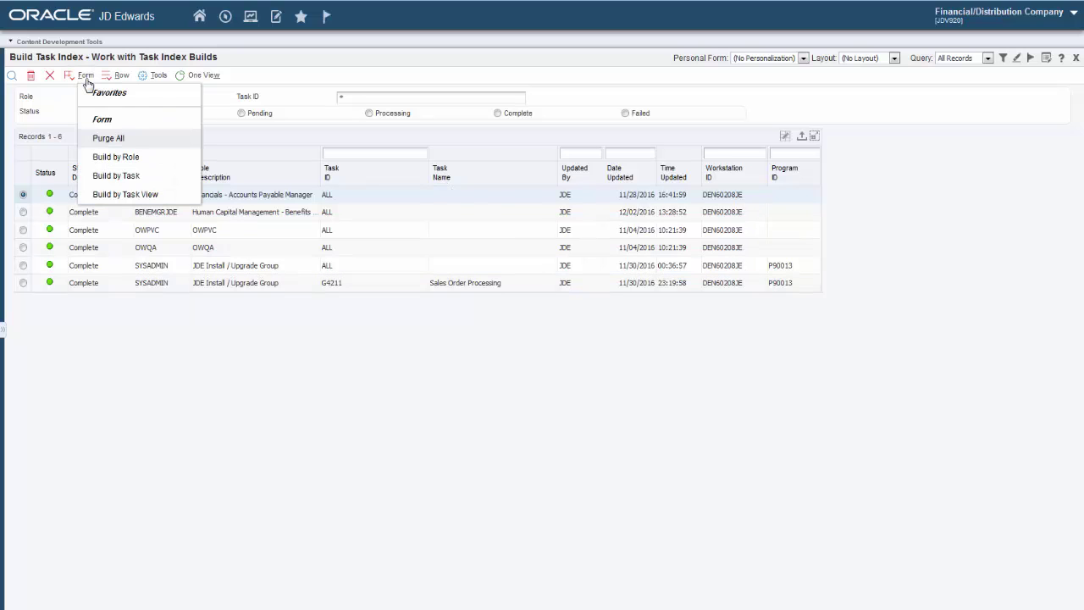
left_click(116, 159)
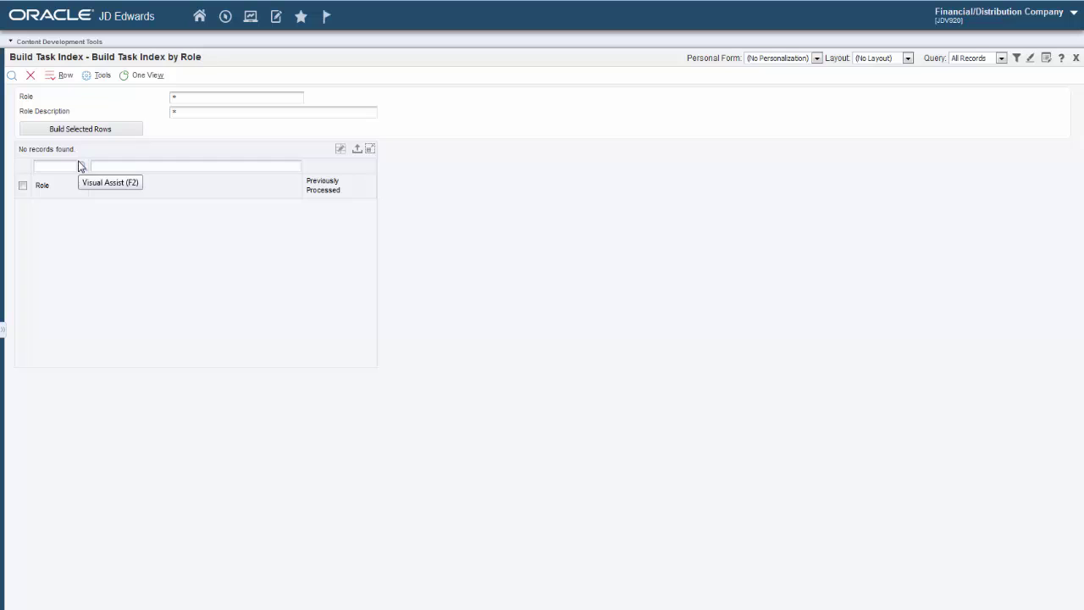
left_click(78, 166)
type("OW")
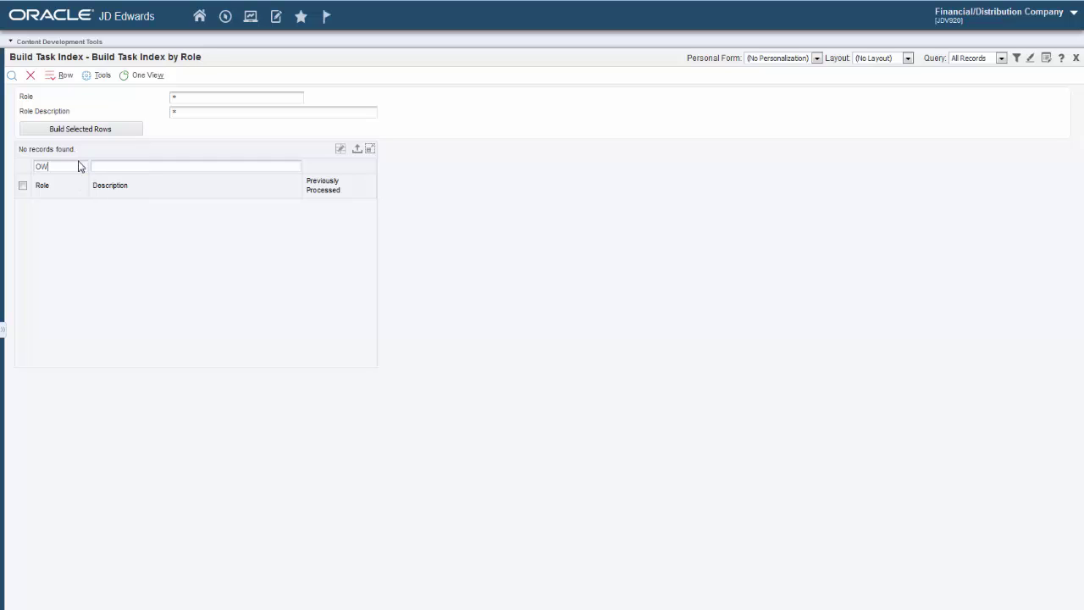
type("QA")
key("Return")
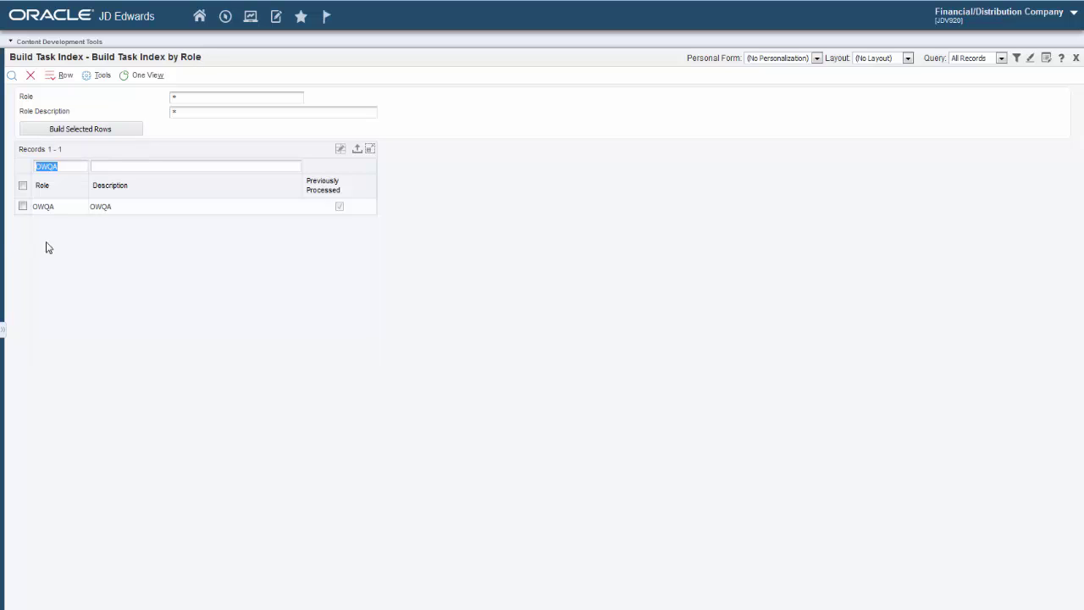
- Submit a task index build request for the OWQA role
left_click(21, 208)
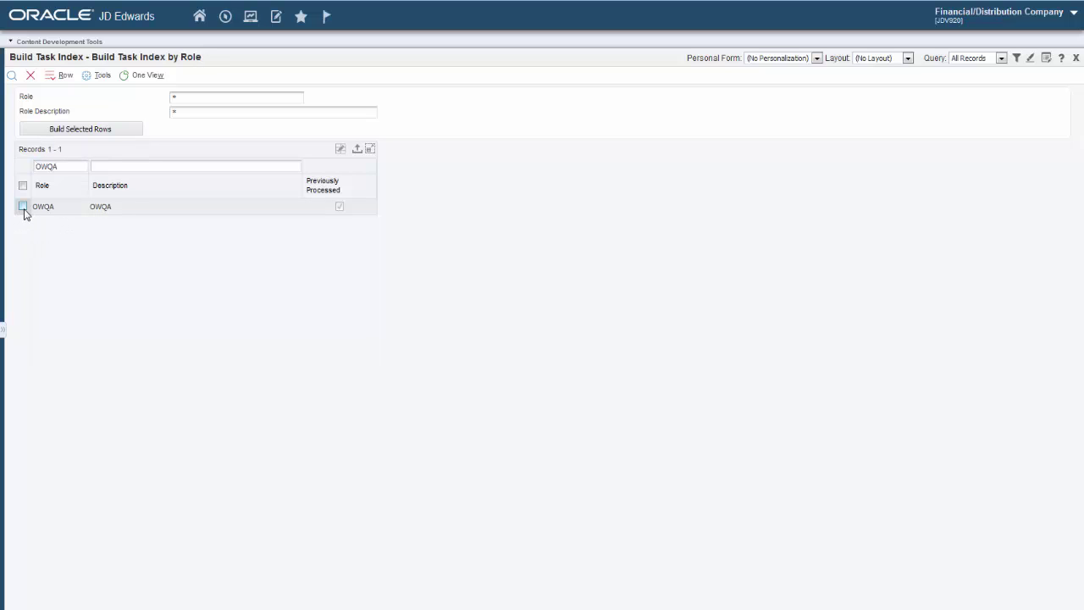
left_click(23, 208)
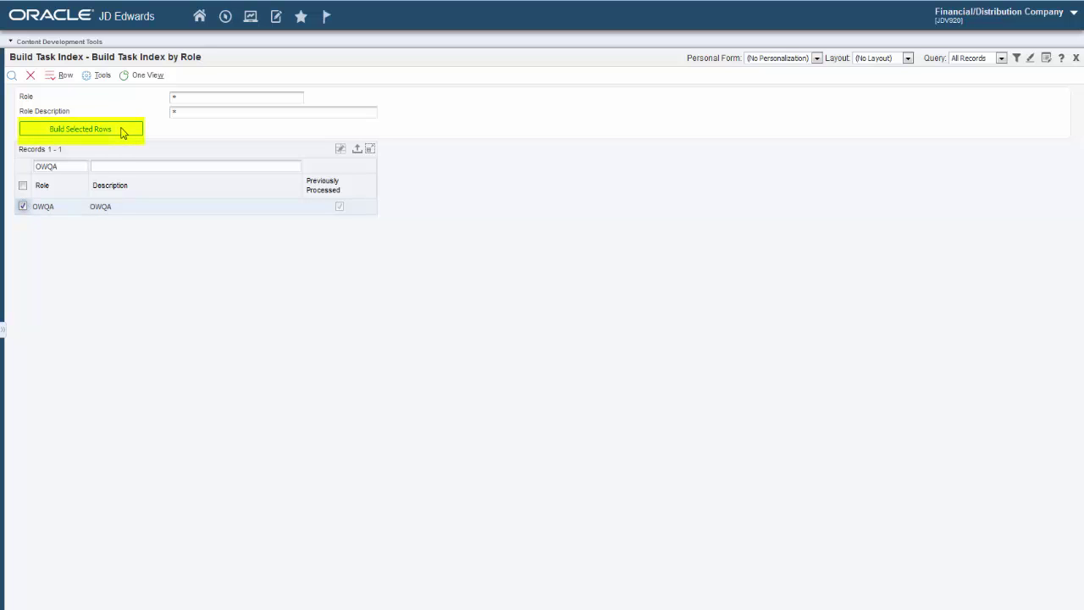
right_click(123, 207)
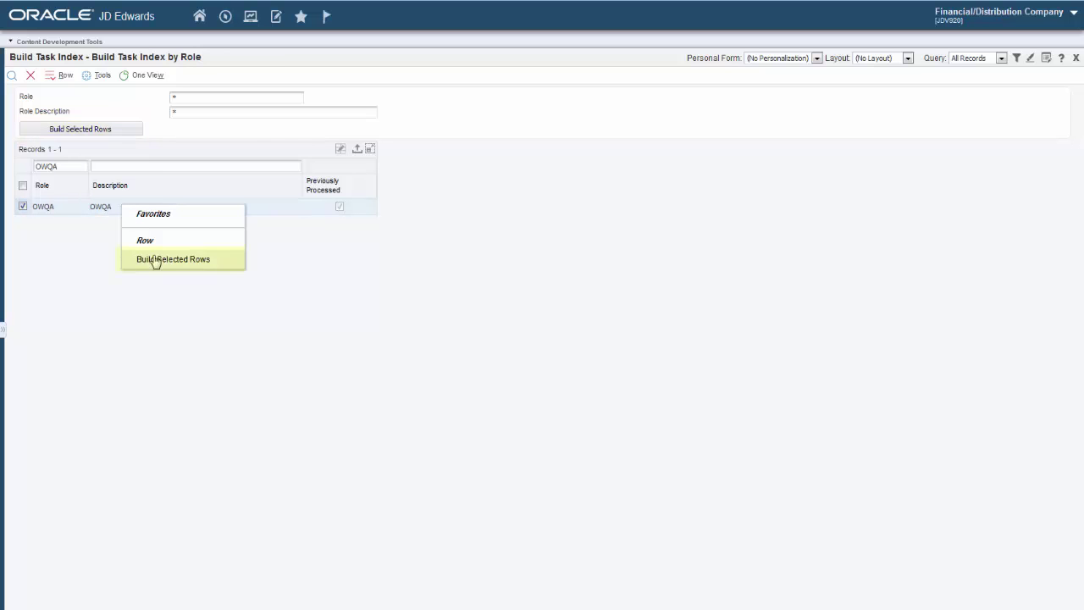
left_click(206, 267)
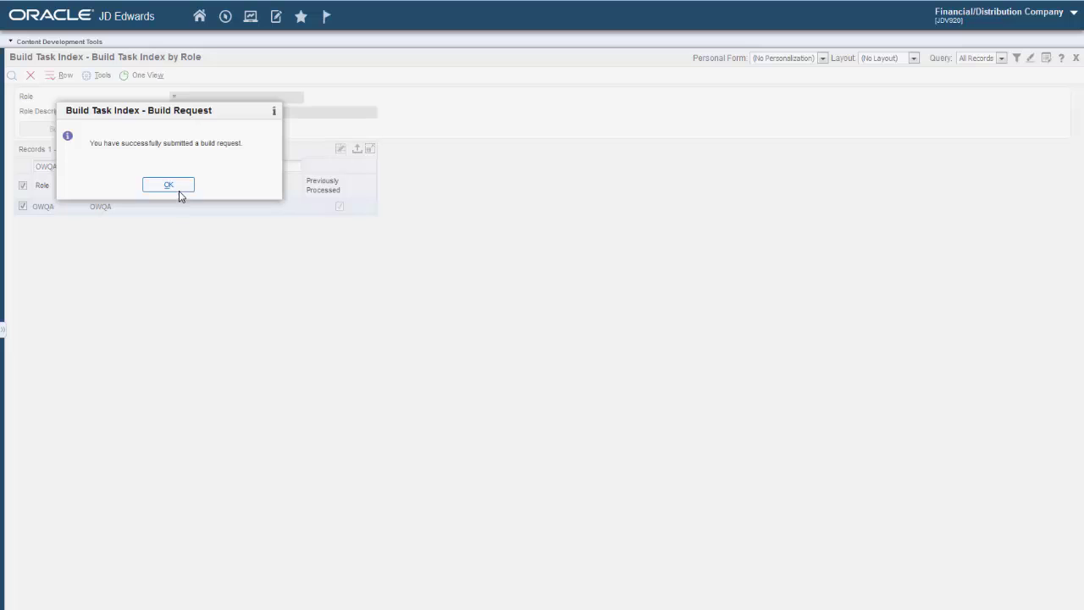
left_click(185, 186)
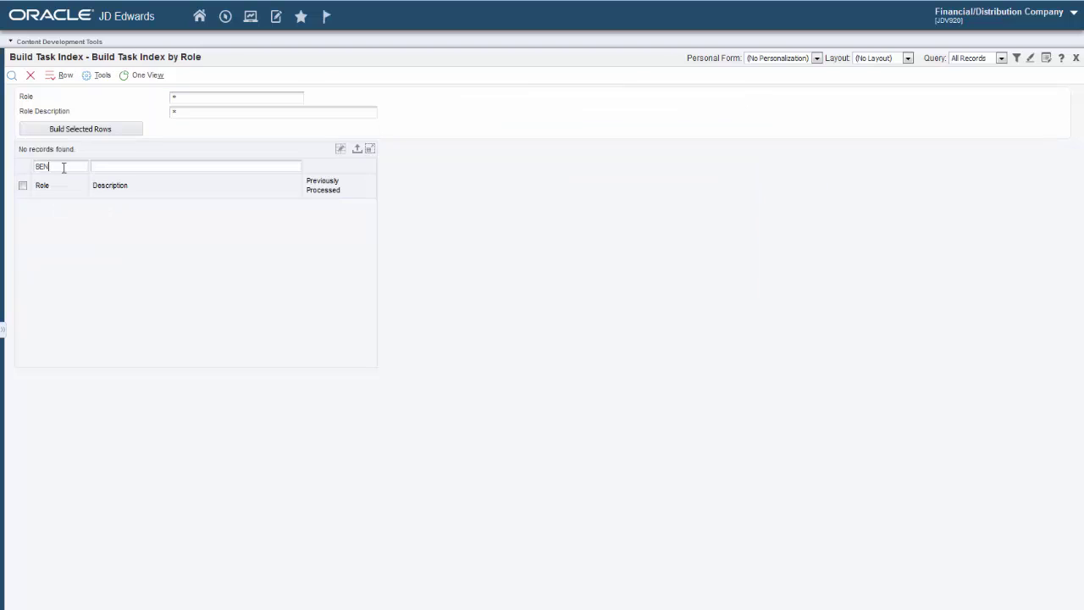
- Filter the roles by BEN* and submit a task index build for BENEMGRJDE, the Human Capital Management Benefits Manager role
type("*")
key("Return")
left_click(23, 208)
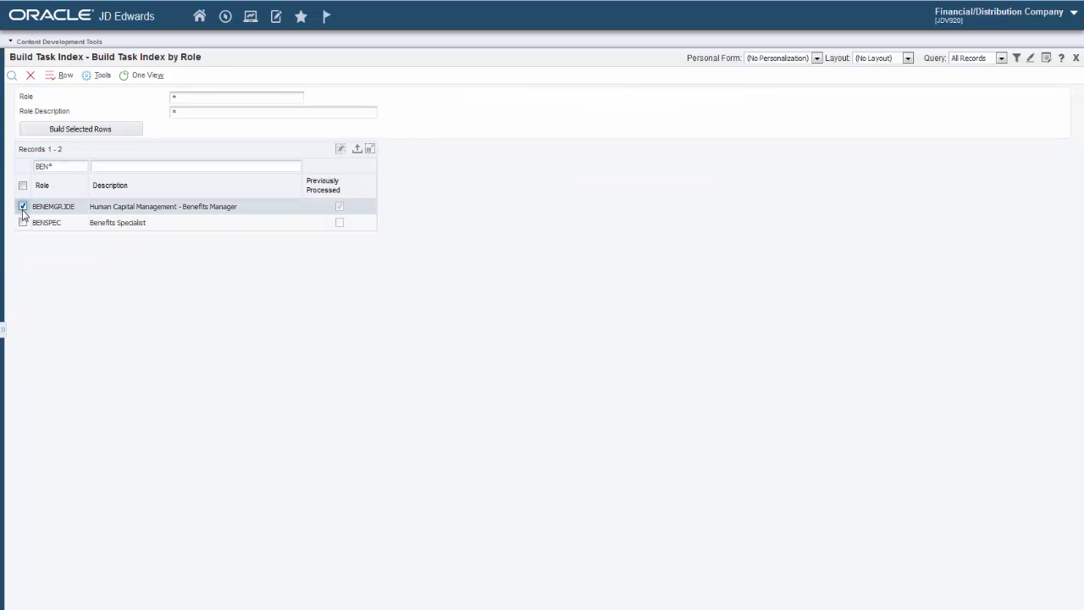
left_click(91, 132)
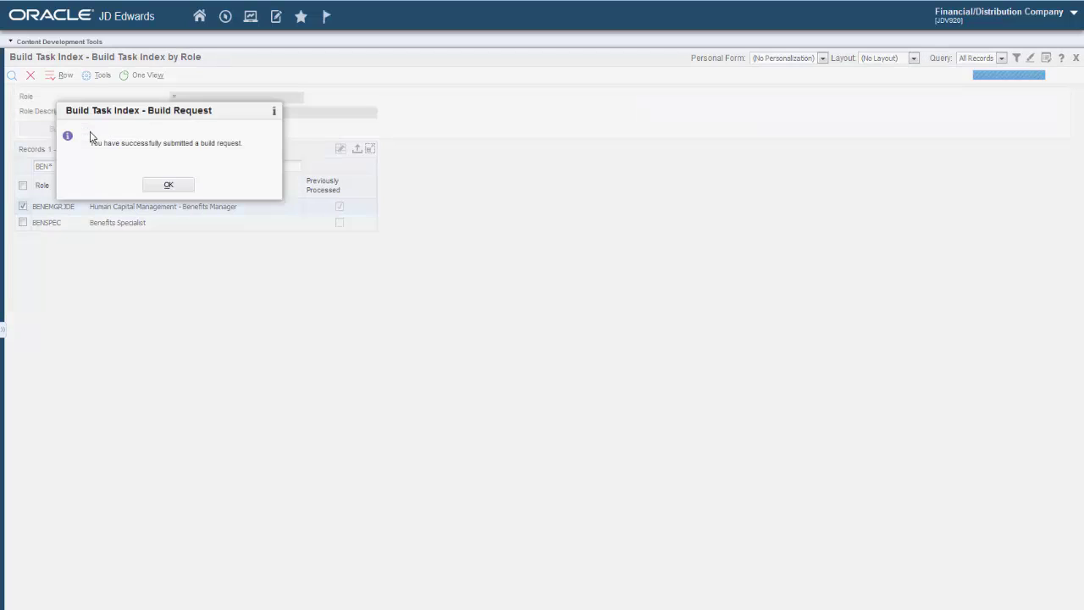
left_click(179, 188)
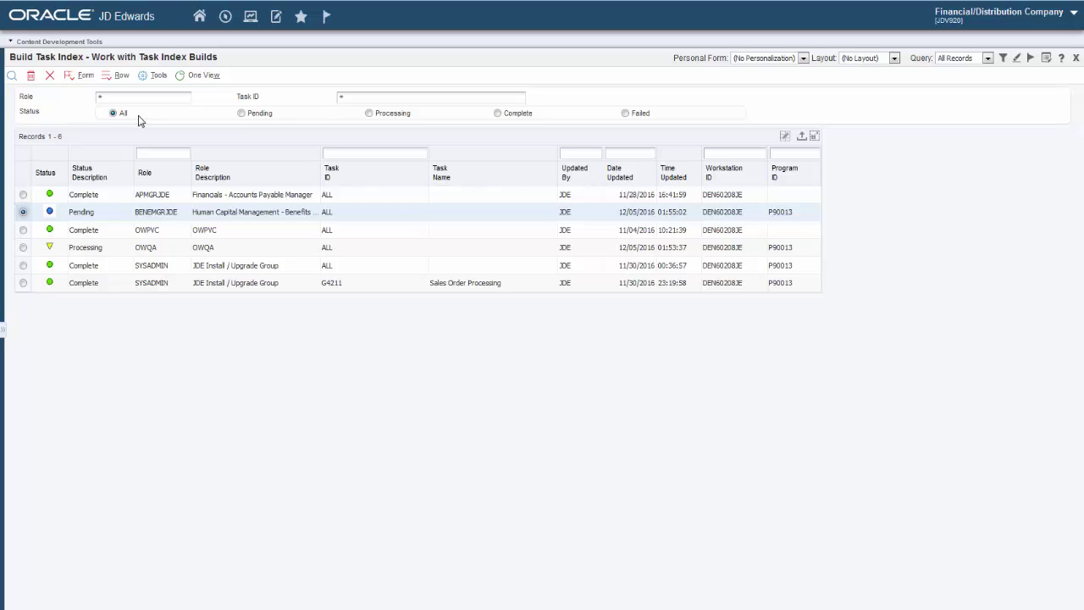
- View the task index builds by Pending, Processing, Complete and Failed status, and return to showing all of them
left_click(259, 116)
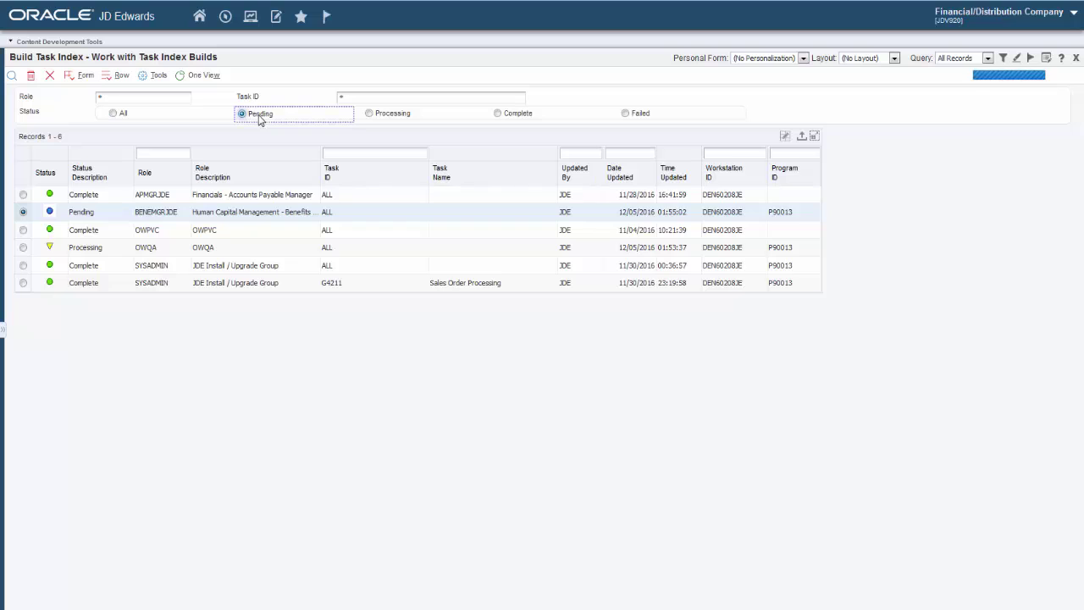
left_click(392, 118)
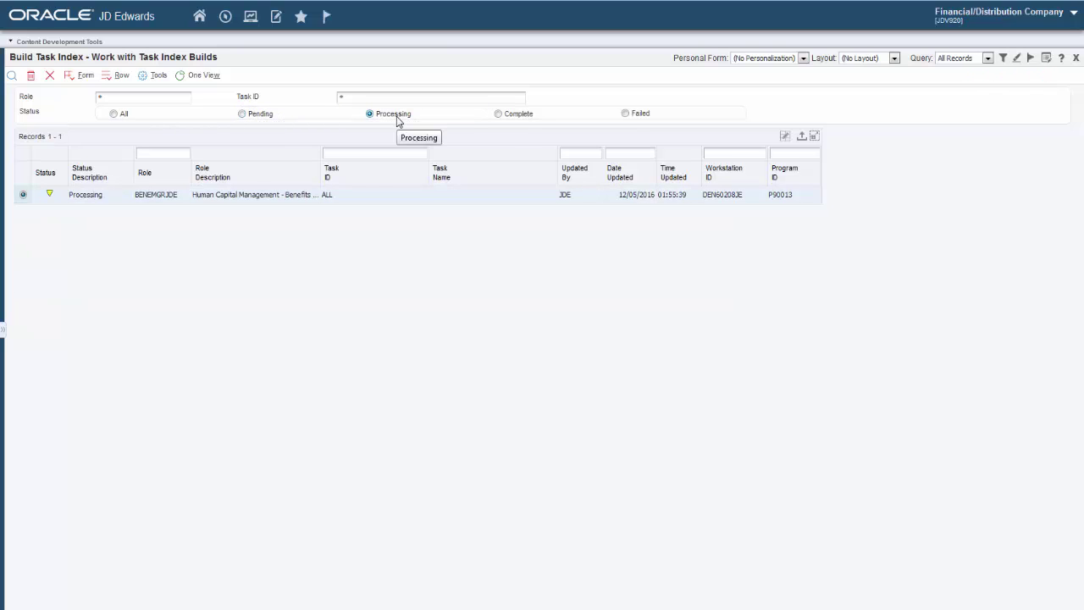
left_click(527, 118)
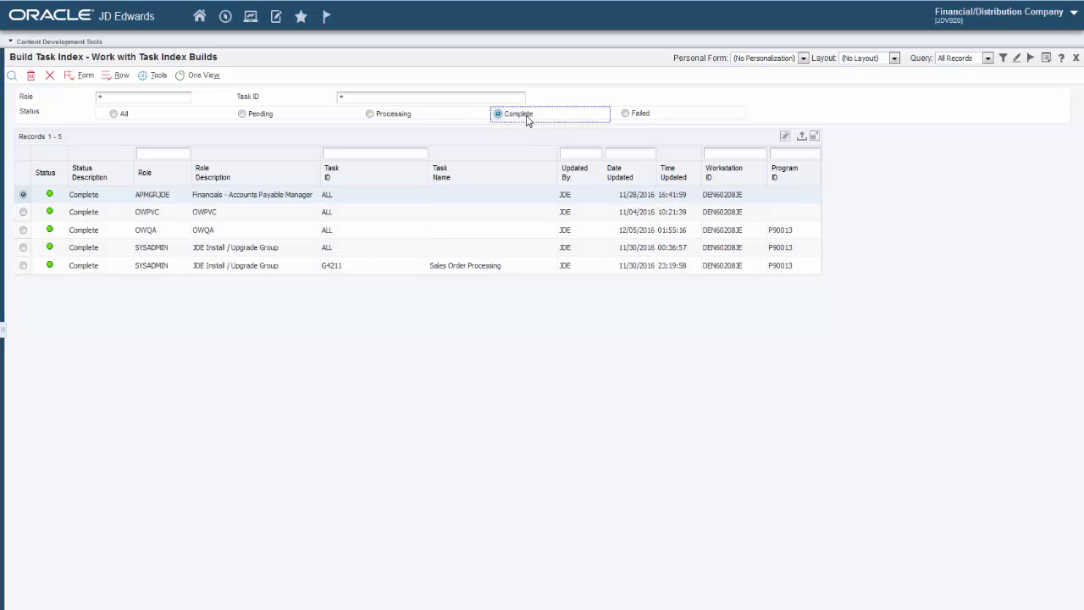
left_click(647, 118)
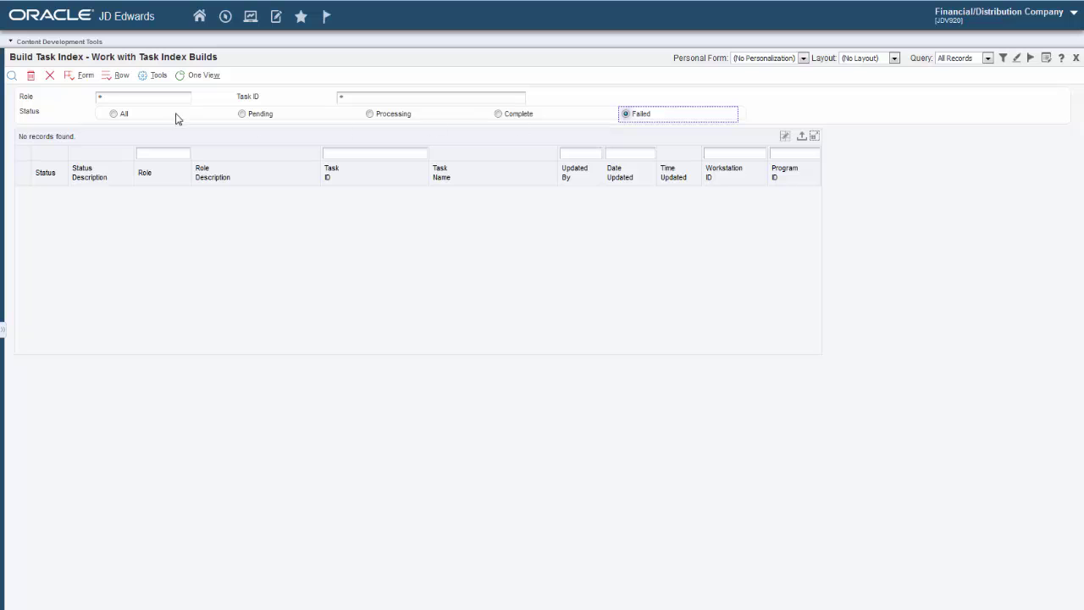
left_click(114, 113)
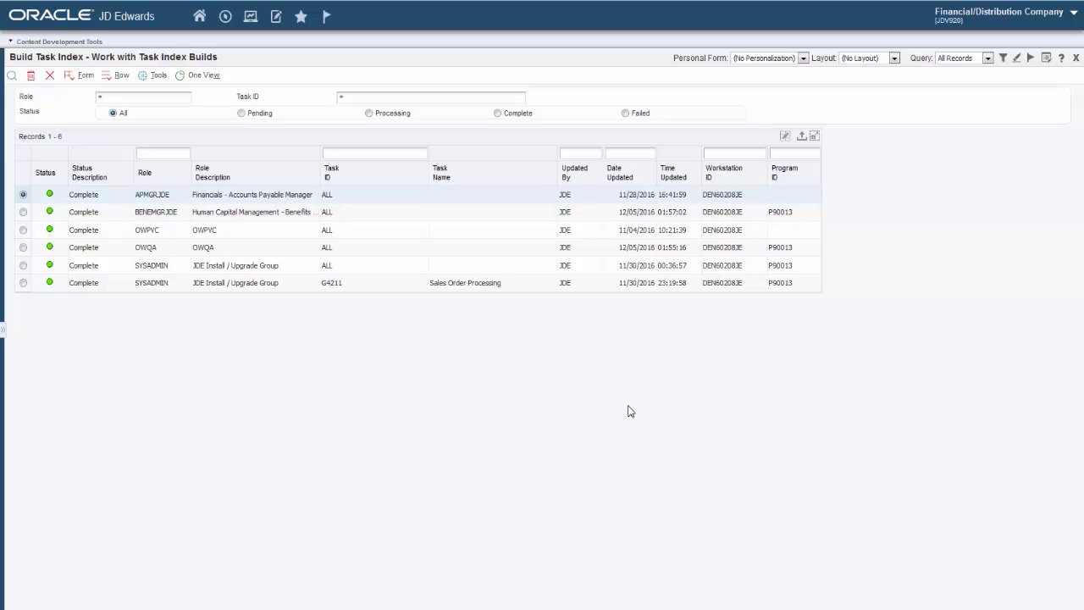
- Open the Build by Task form and find the rows with task ID G4211
left_click(85, 77)
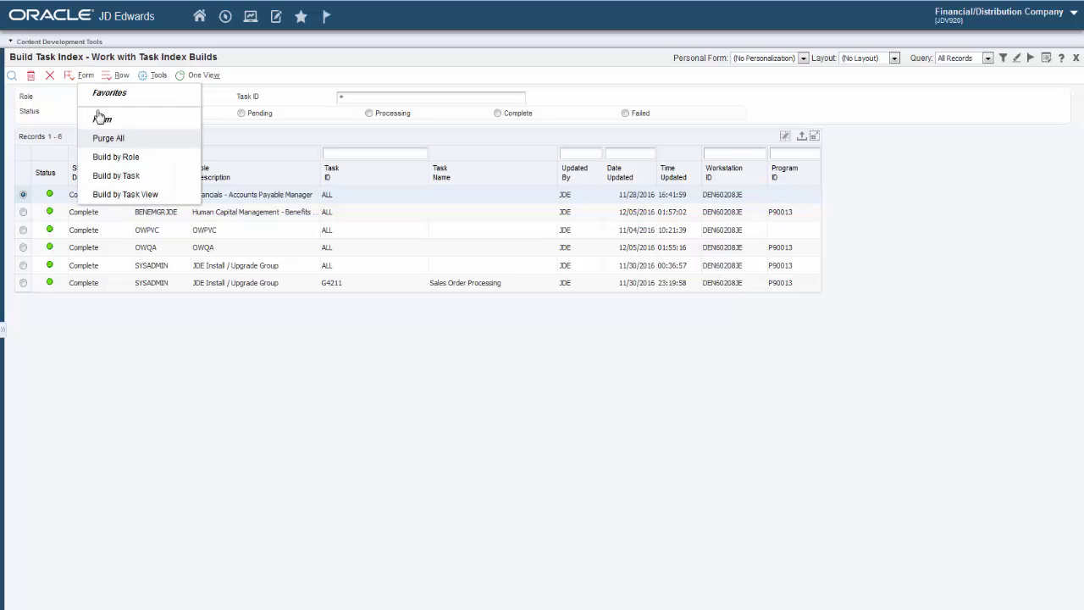
left_click(130, 178)
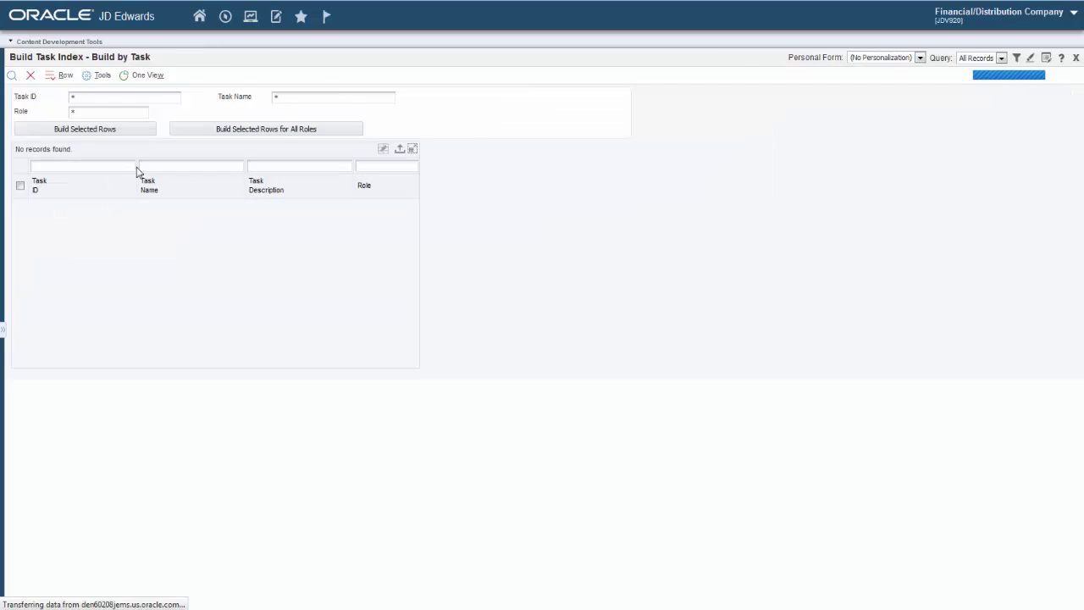
left_click(84, 165)
type("G4211")
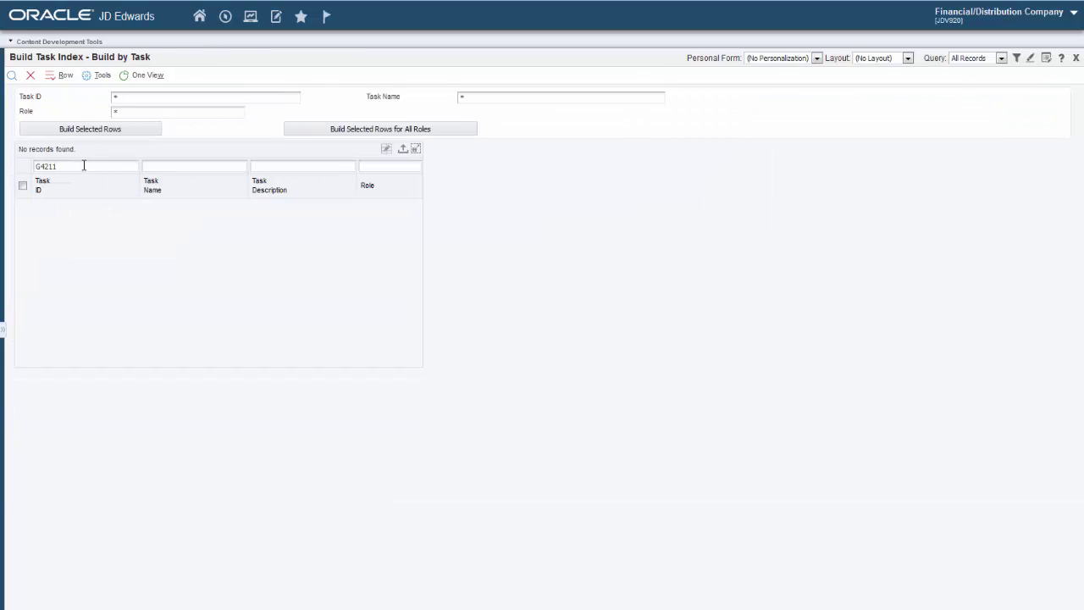
double_click(84, 165)
key("Return")
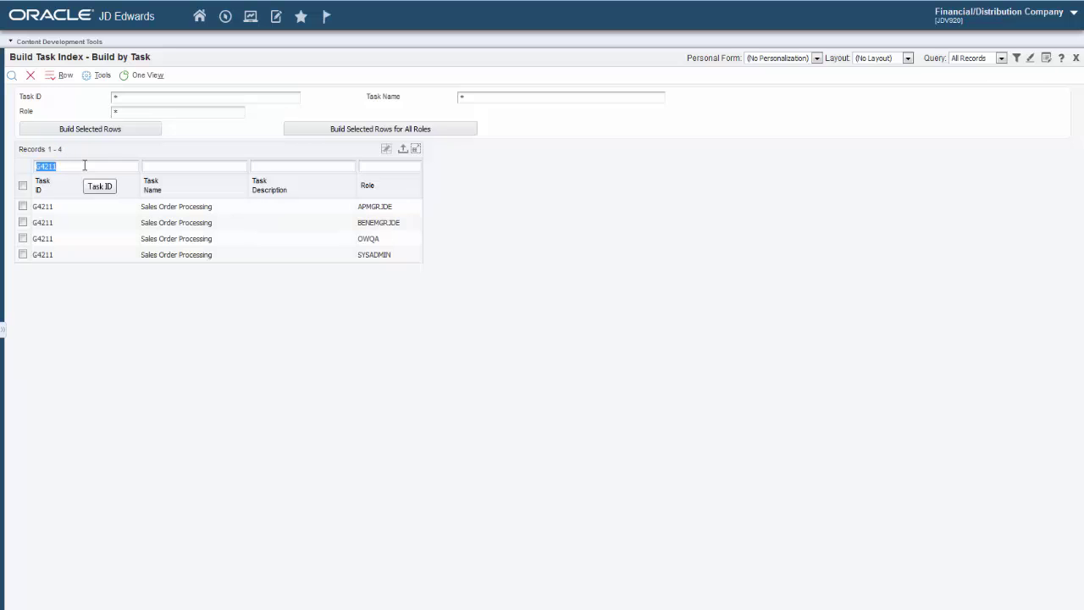
left_click(85, 166)
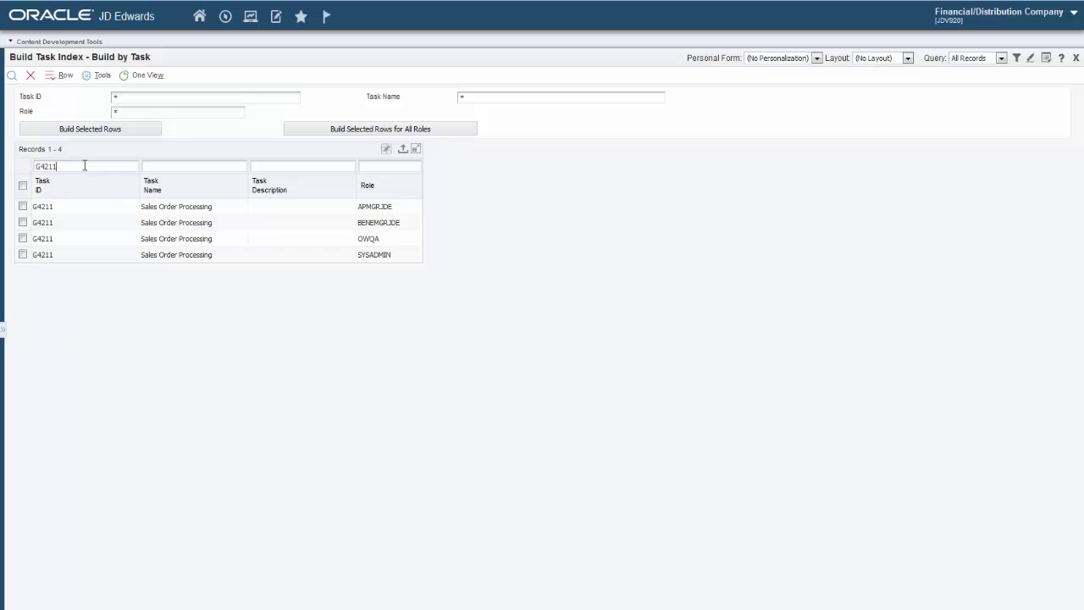
- Submit a task index build of Sales Order Processing (G4211) for the OWQA role only
left_click(22, 238)
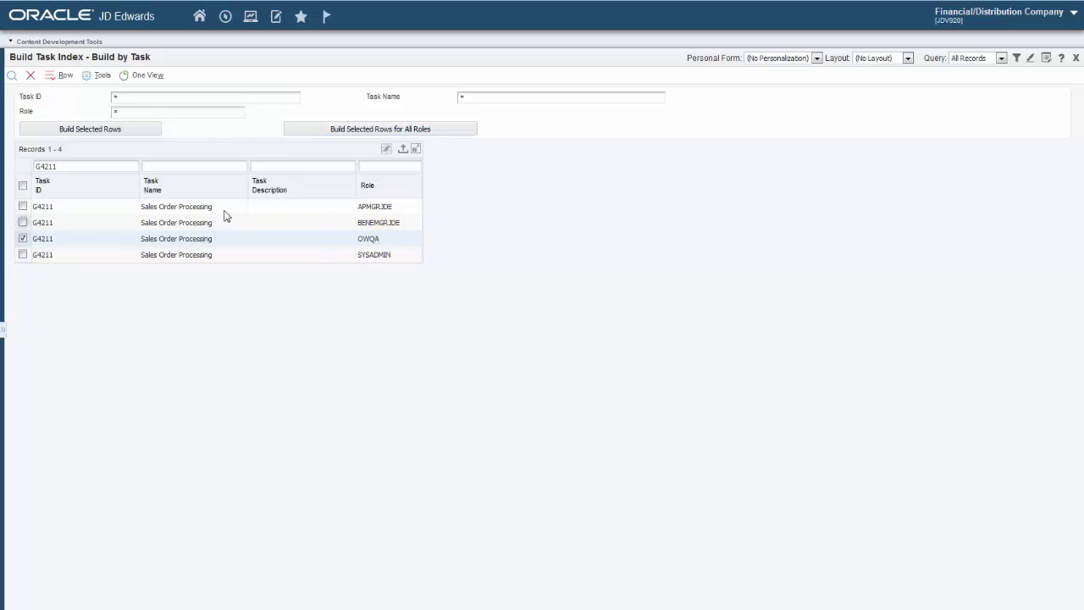
right_click(215, 244)
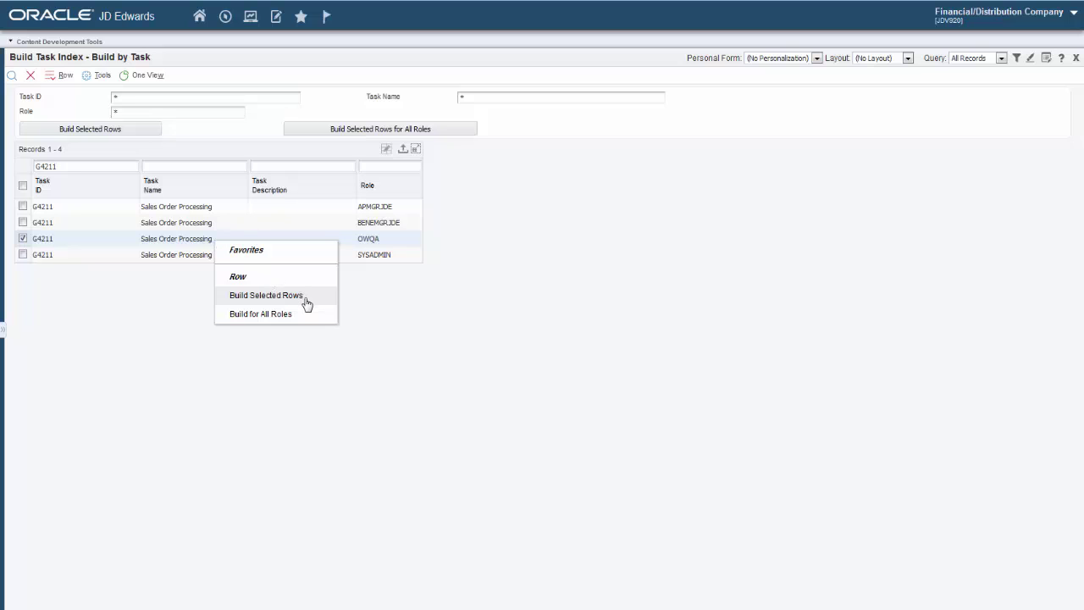
left_click(200, 242)
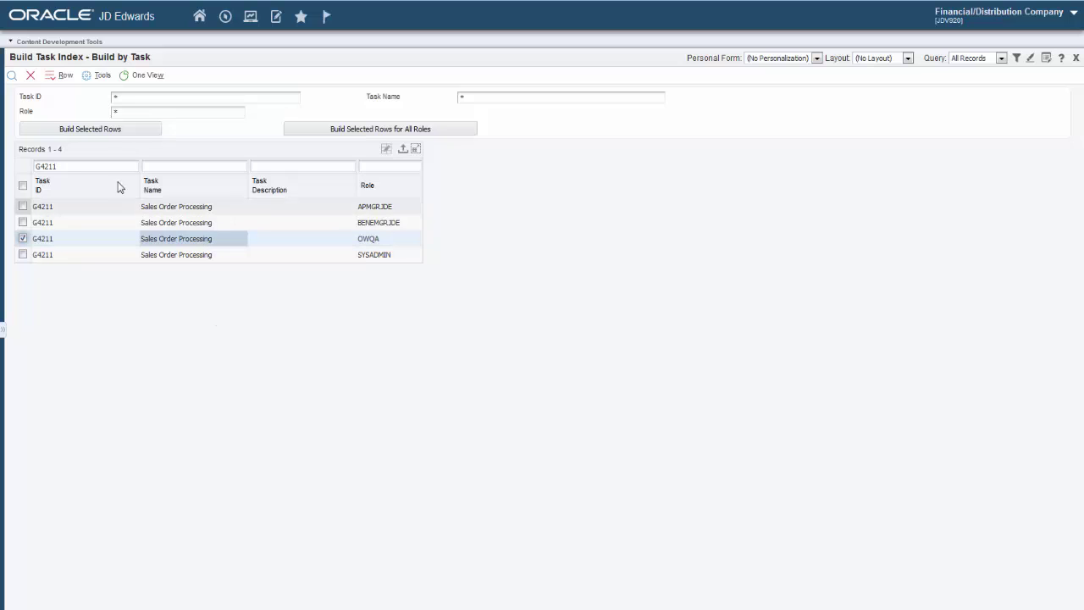
left_click(122, 133)
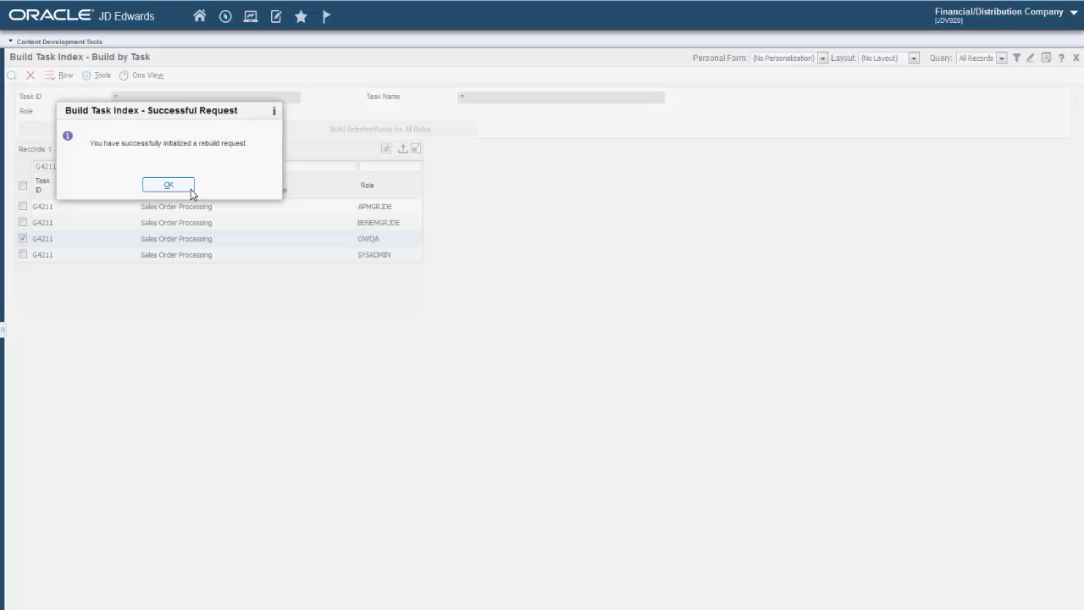
left_click(191, 193)
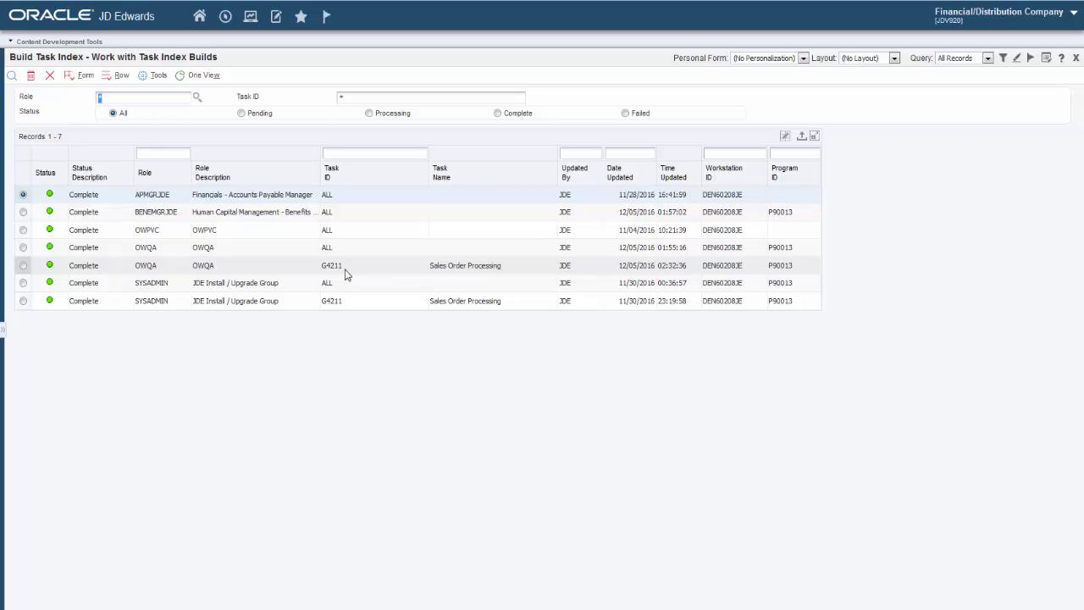
- Open the Build by Task View form and build the index of task view 93, Content Development Tools, for all roles
left_click(85, 76)
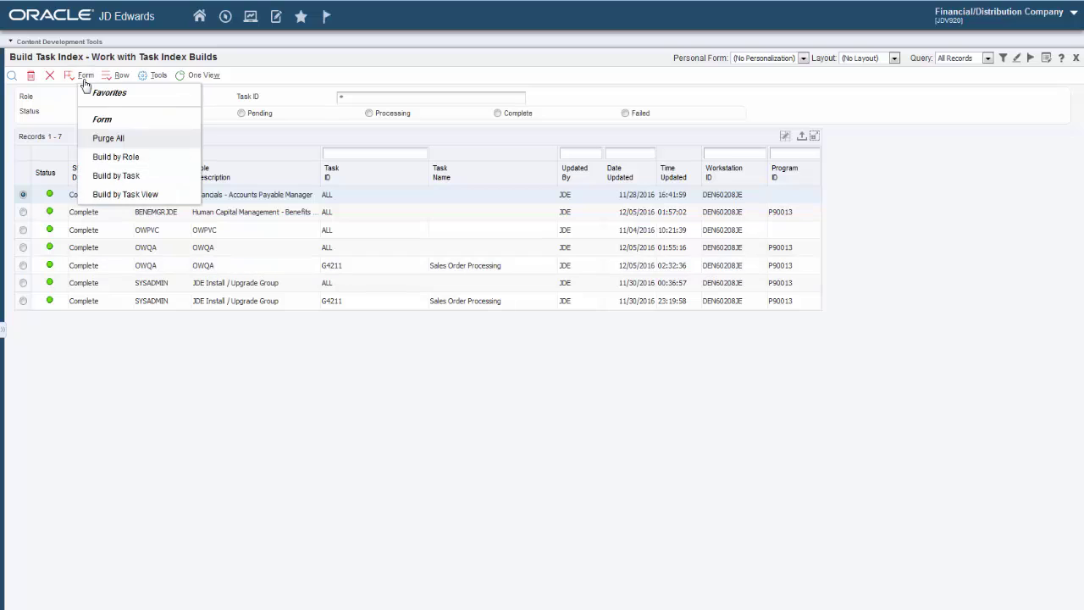
left_click(136, 195)
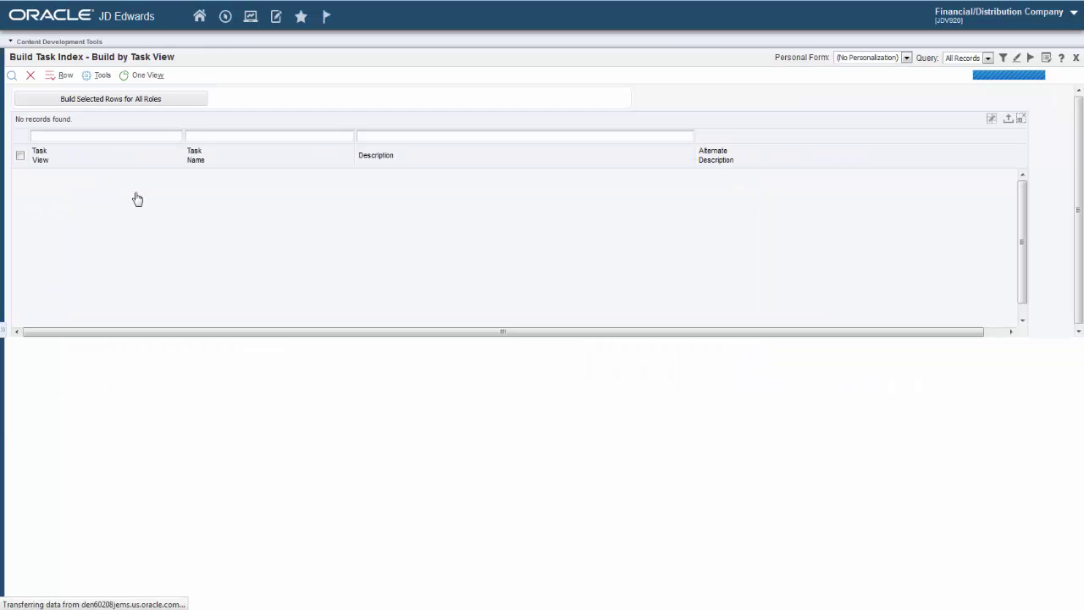
left_click(11, 76)
left_click(23, 208)
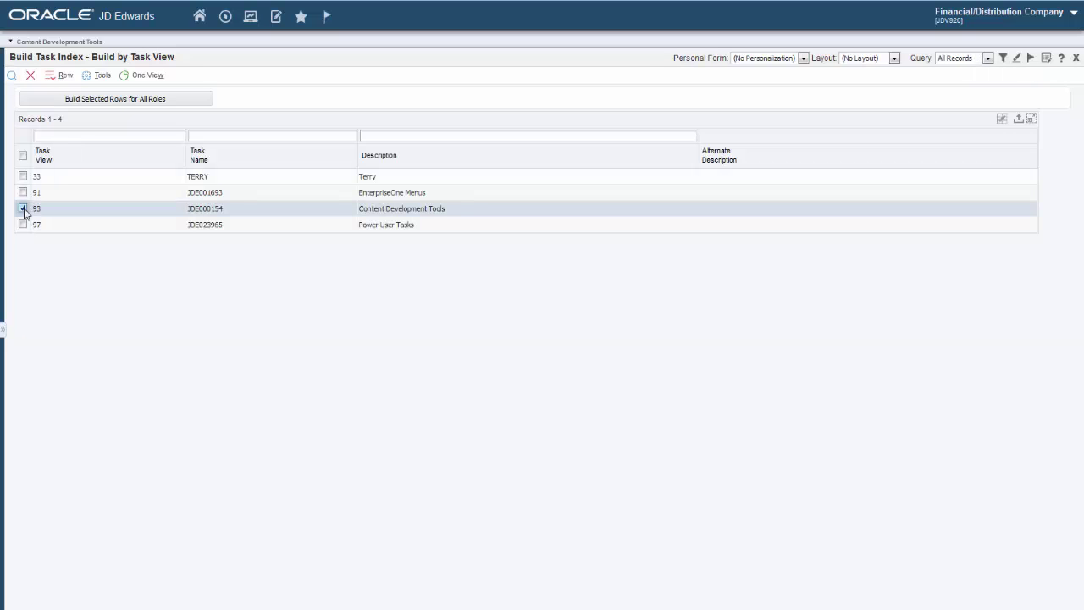
left_click(113, 99)
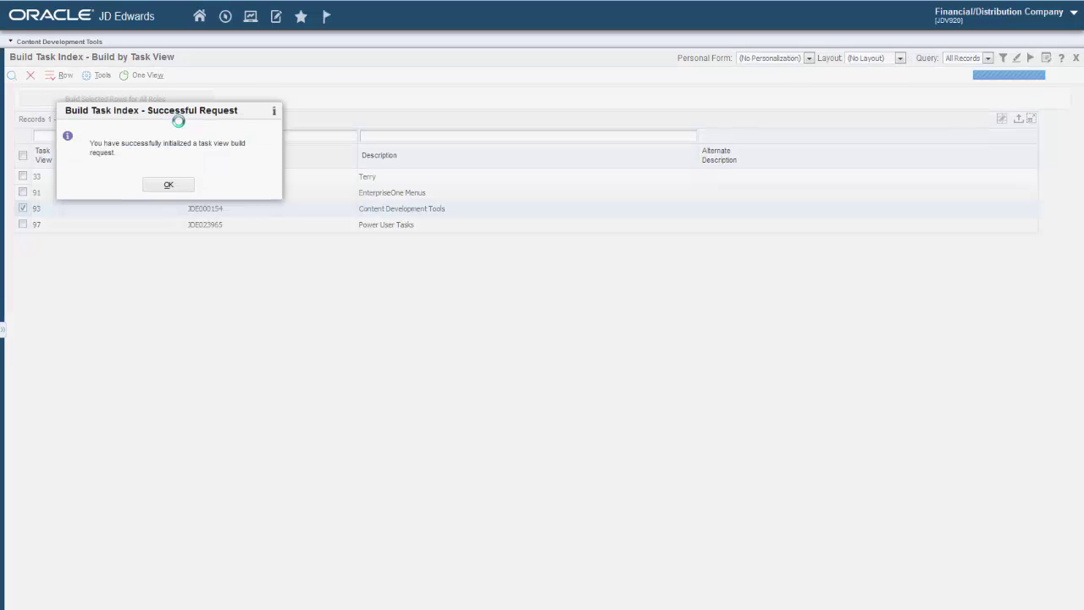
left_click(185, 186)
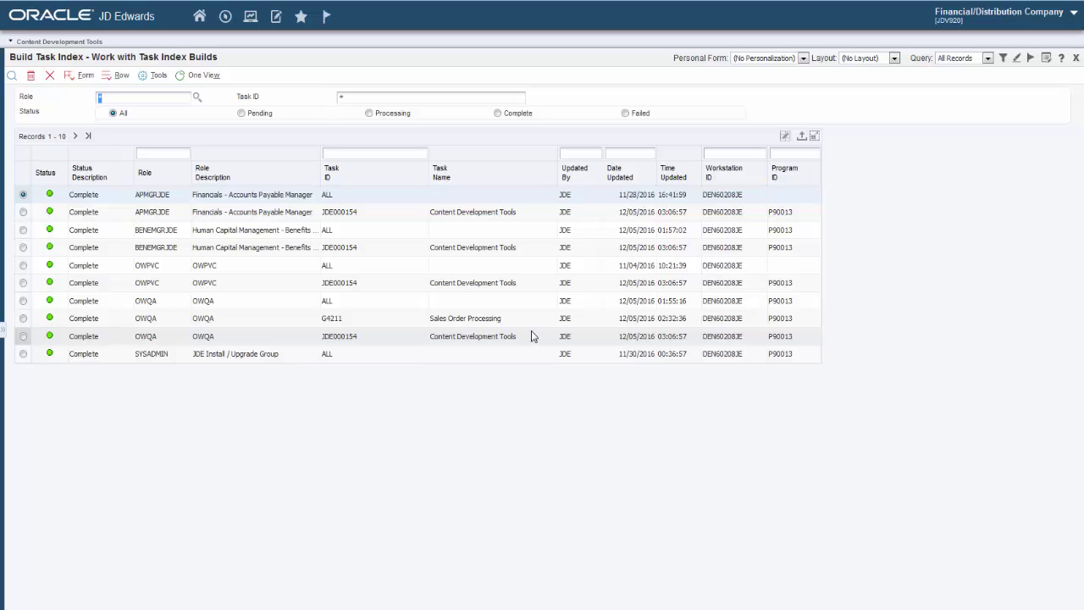
- Rebuild the task index of Sales Order Processing (G4211) for role OWQA using Rebuild by Task
left_click(24, 318)
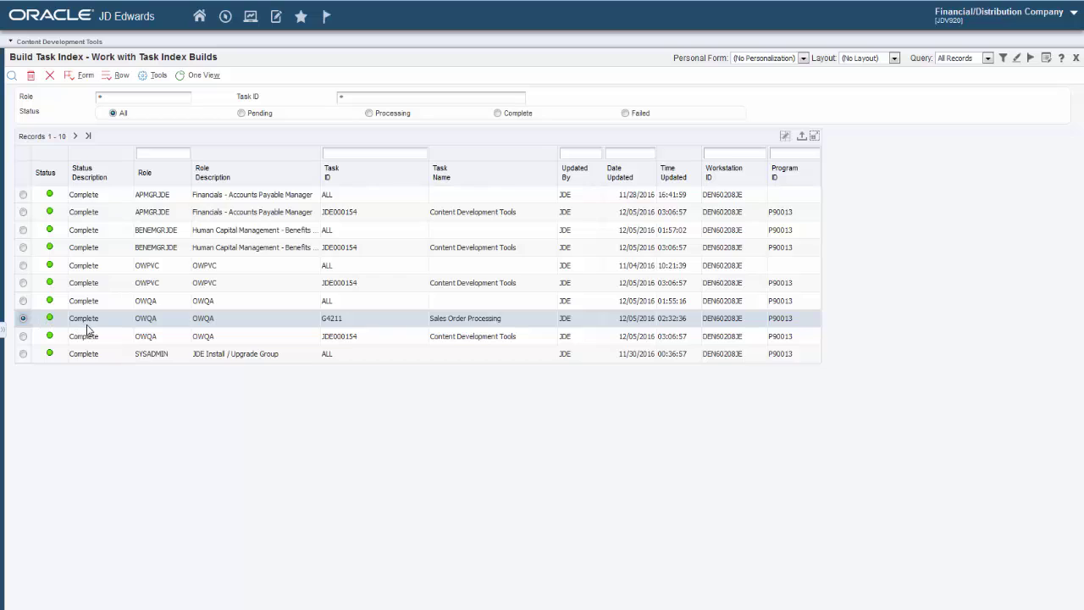
left_click(125, 76)
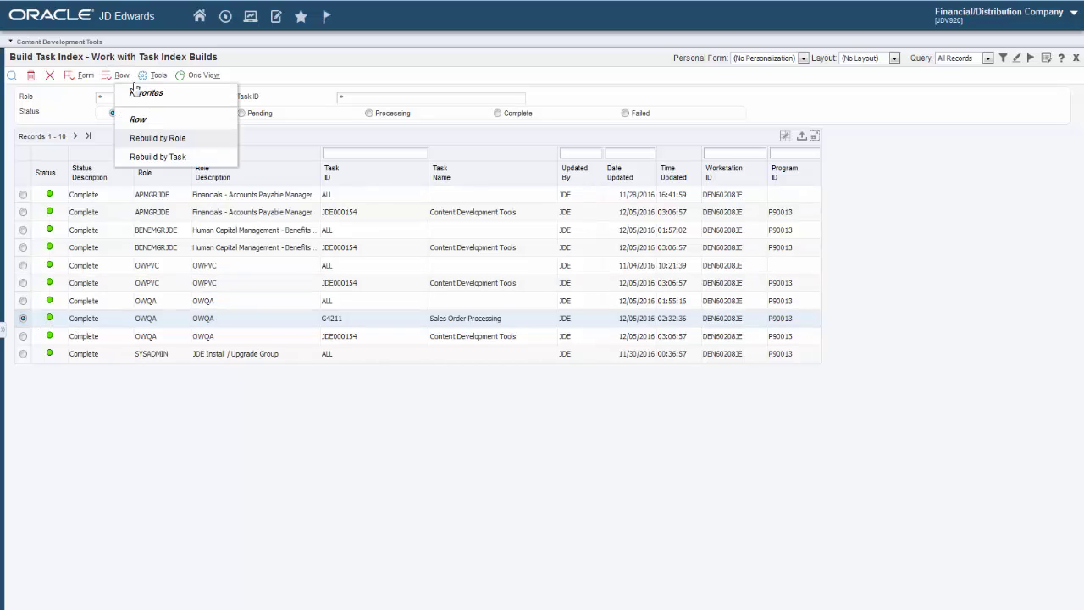
left_click(176, 156)
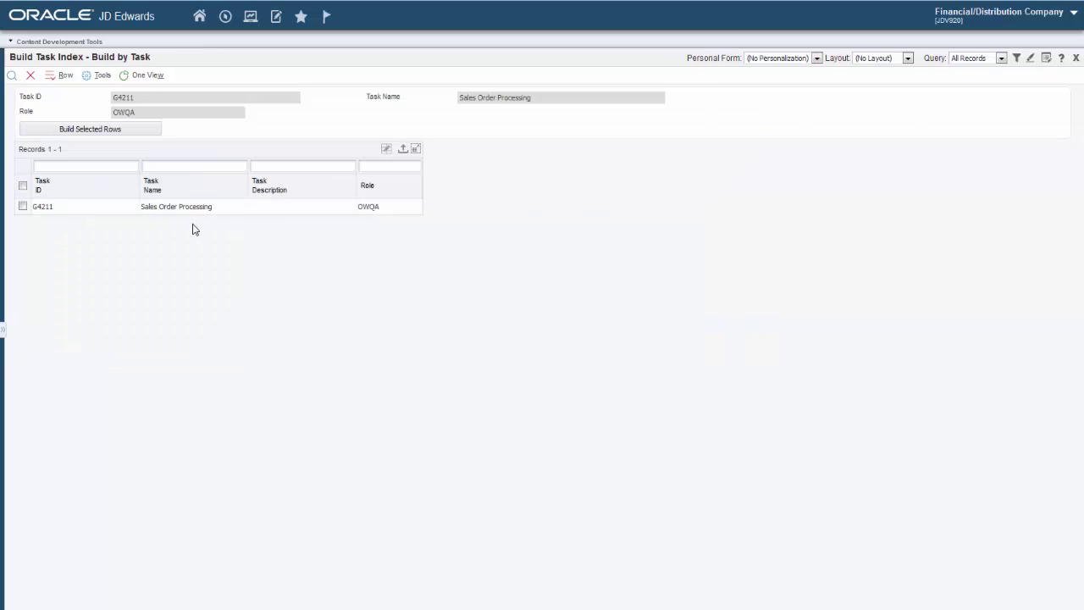
left_click(23, 206)
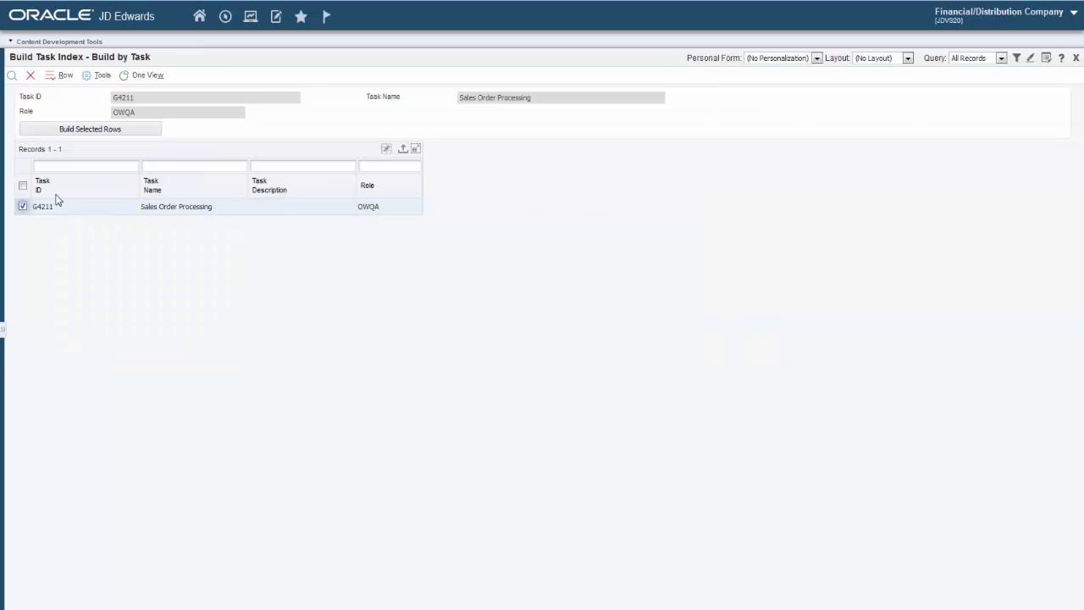
left_click(108, 132)
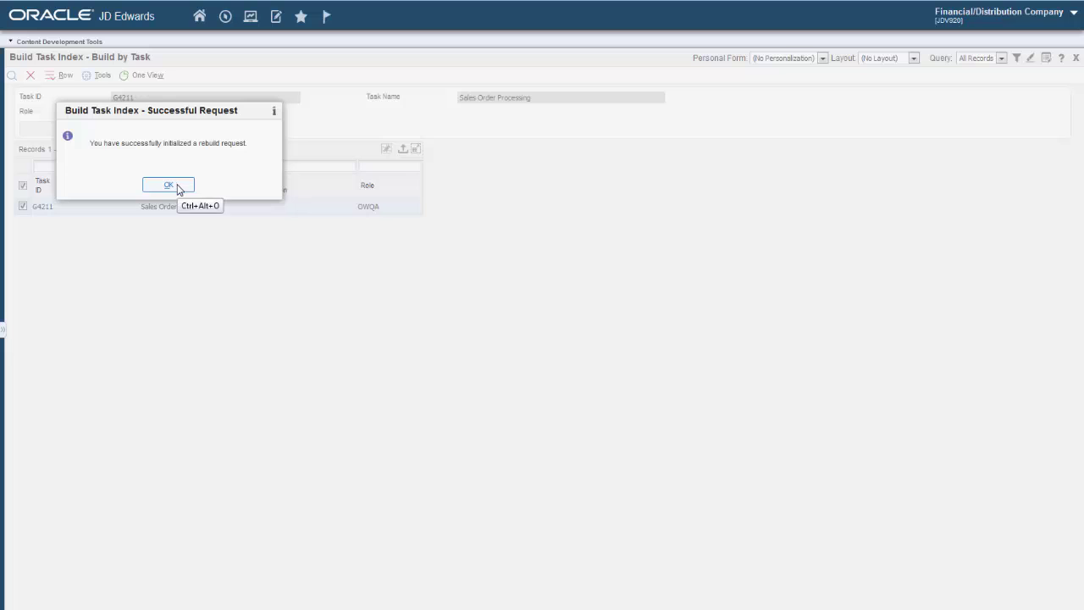
left_click(176, 186)
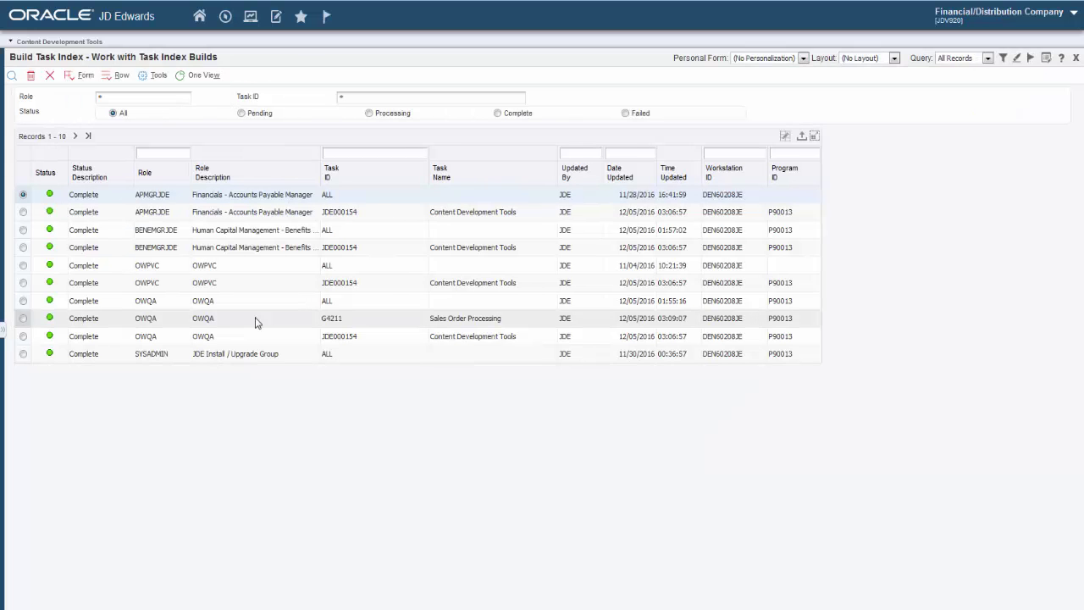
- Select the OWQA build record for task G4211 and show the rebuild options available for it
left_click(23, 317)
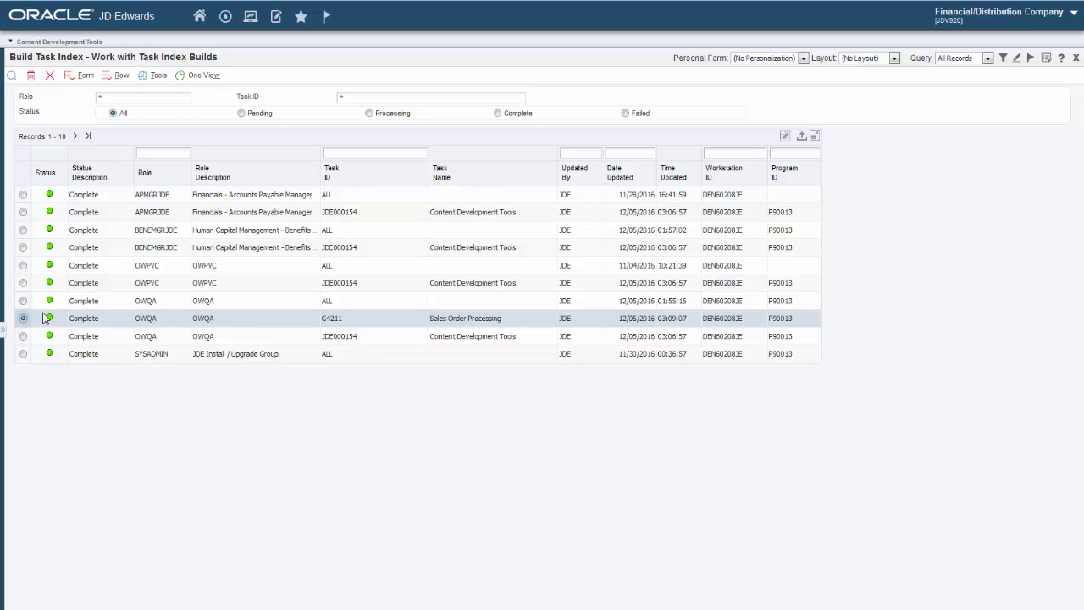
right_click(212, 326)
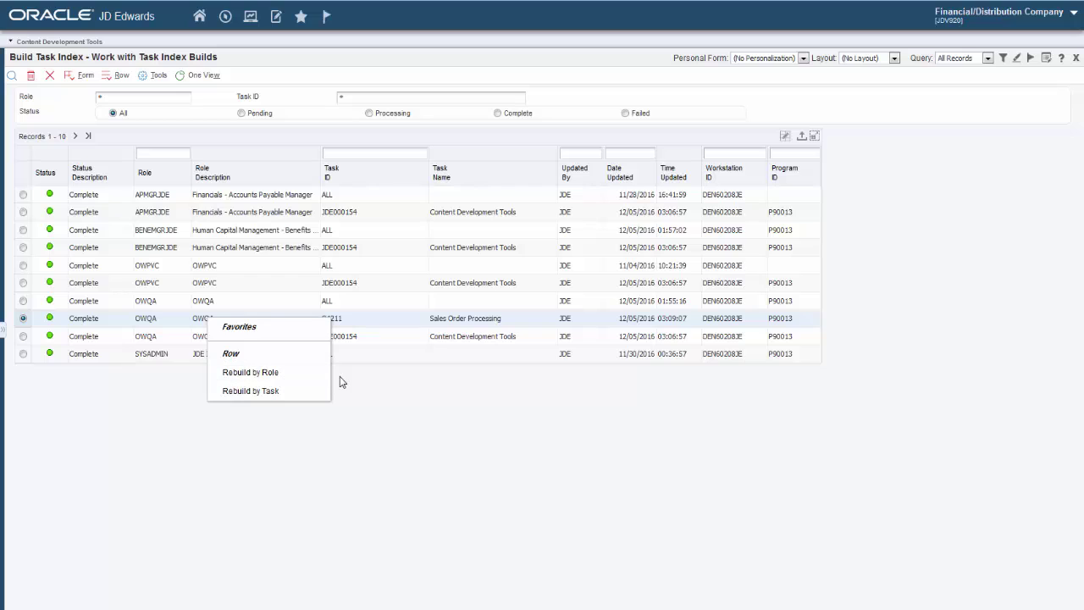
left_click(119, 76)
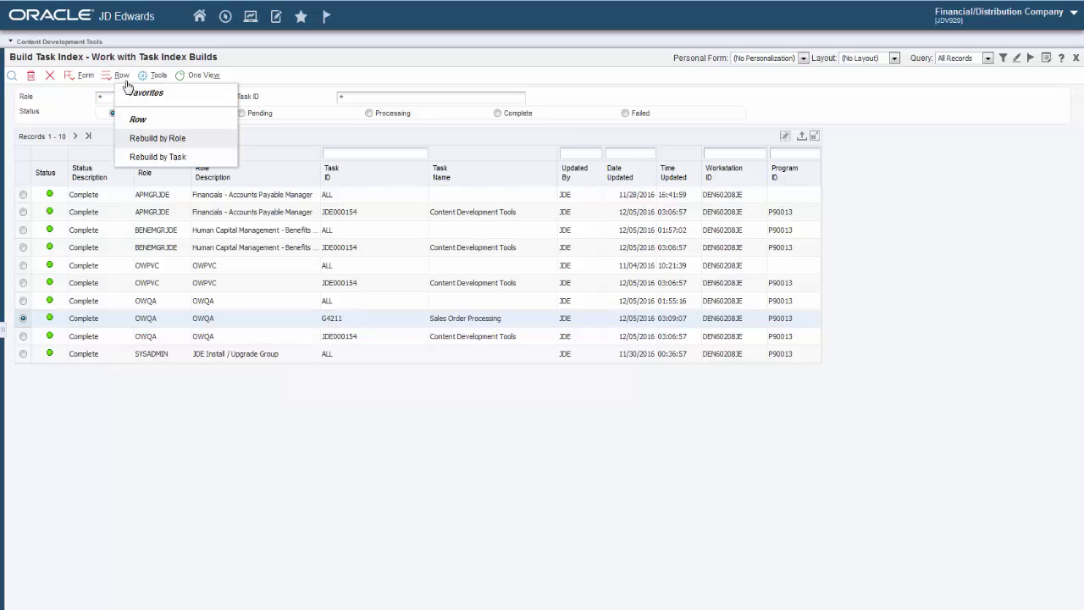